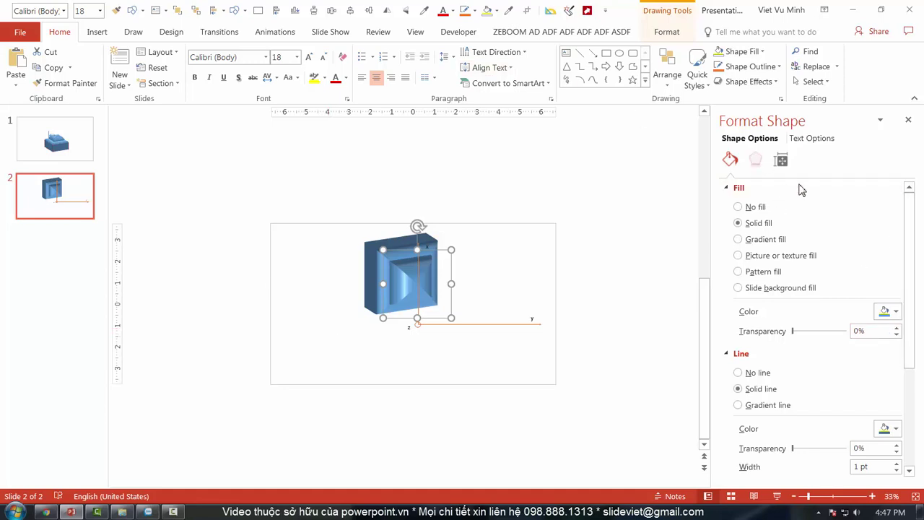
# - Apply a Parallel 3-D Rotation preset so the blue block is seen obliquely from above
pyautogui.click(755, 159)
pyautogui.scroll(-5, 855, 325)
pyautogui.click(882, 376)
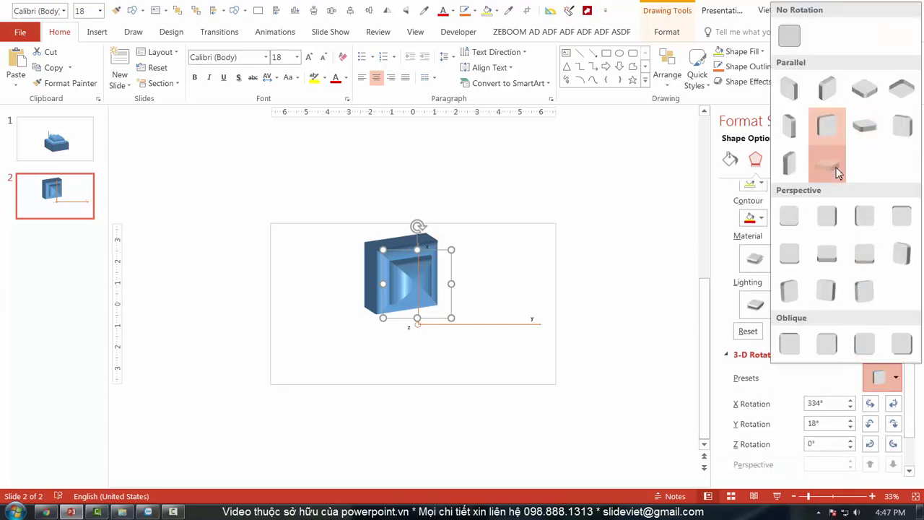
pyautogui.click(837, 172)
pyautogui.click(547, 353)
pyautogui.click(450, 332)
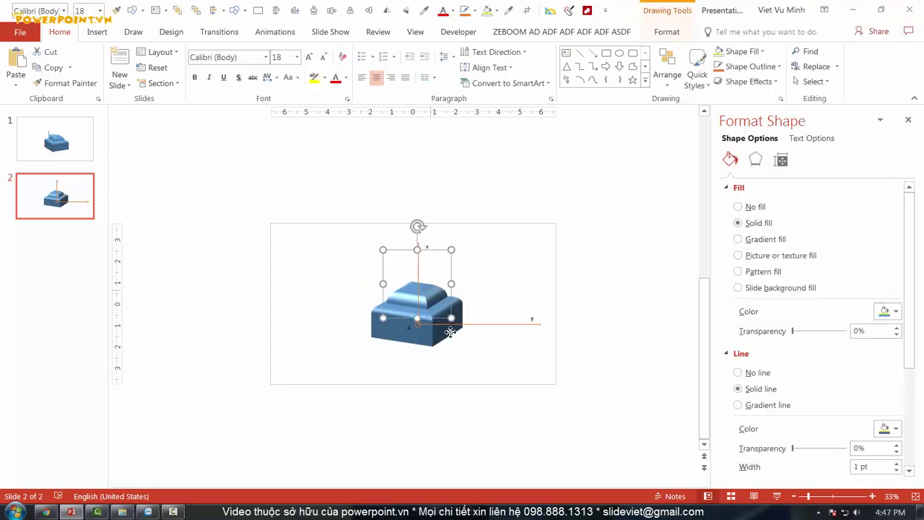
pyautogui.scroll(3, 450, 332)
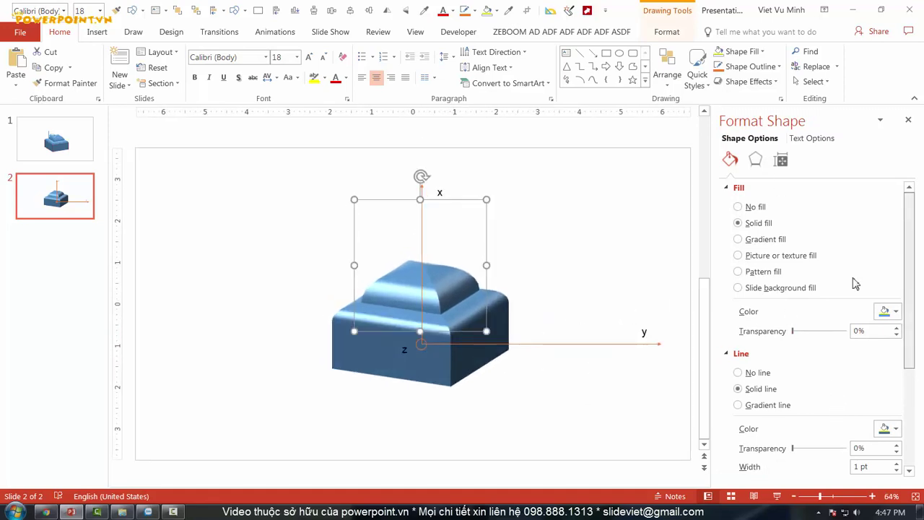
pyautogui.click(755, 160)
pyautogui.click(771, 291)
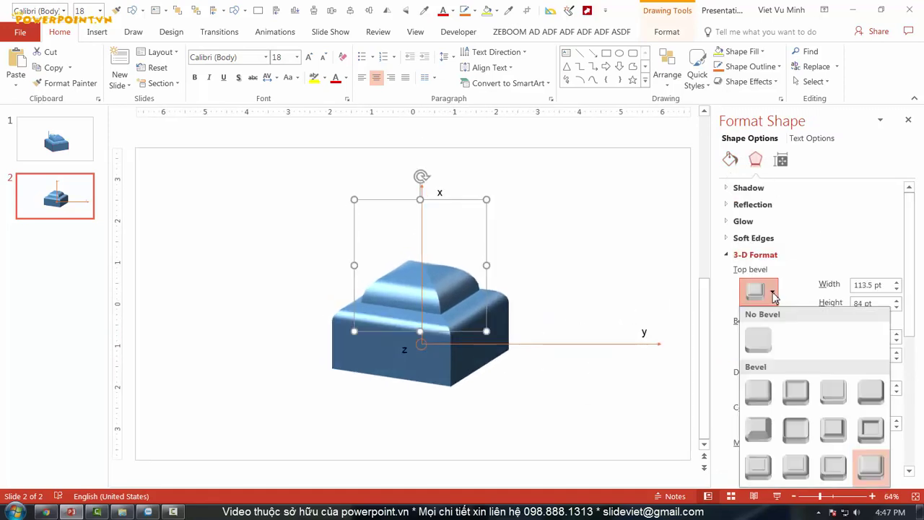
# - Give the shape an Angle top bevel
pyautogui.click(763, 436)
pyautogui.click(455, 376)
pyautogui.click(454, 375)
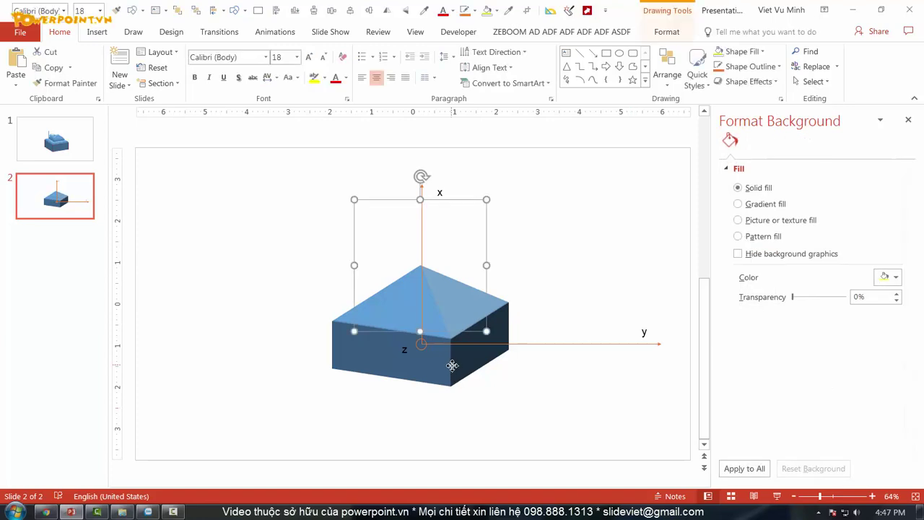
# - Change the 3-D depth from 86 pt to 0 pt, flattening it into a low pyramid
pyautogui.scroll(-3, 804, 217)
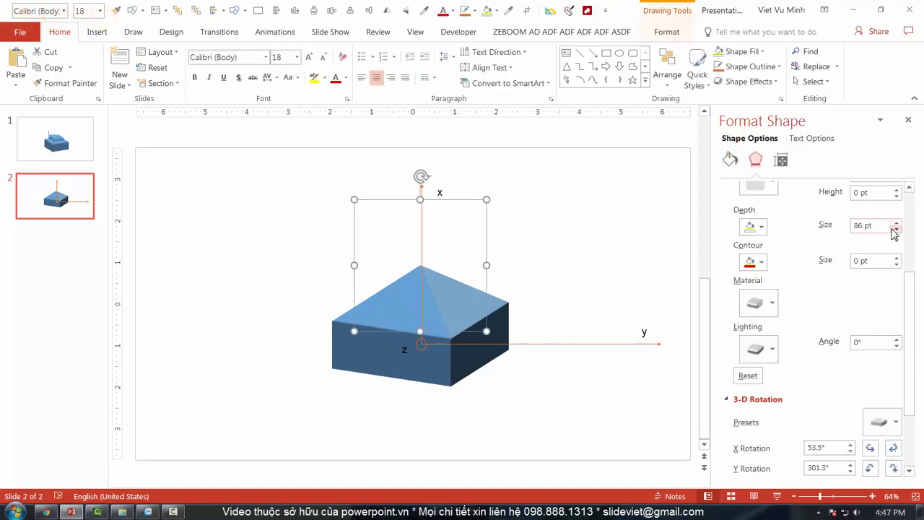
pyautogui.moveTo(885, 226); pyautogui.dragTo(814, 230)
pyautogui.write('0')
pyautogui.press('Return')
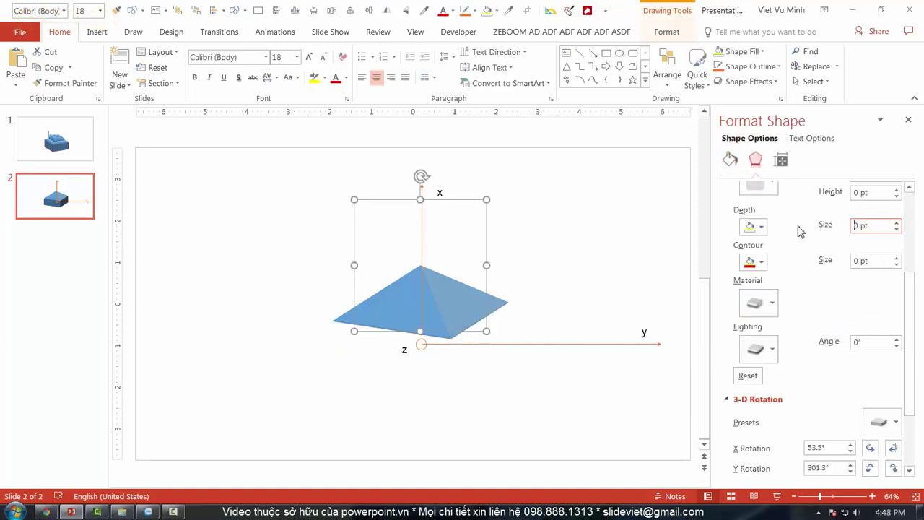
pyautogui.click(577, 318)
pyautogui.click(441, 329)
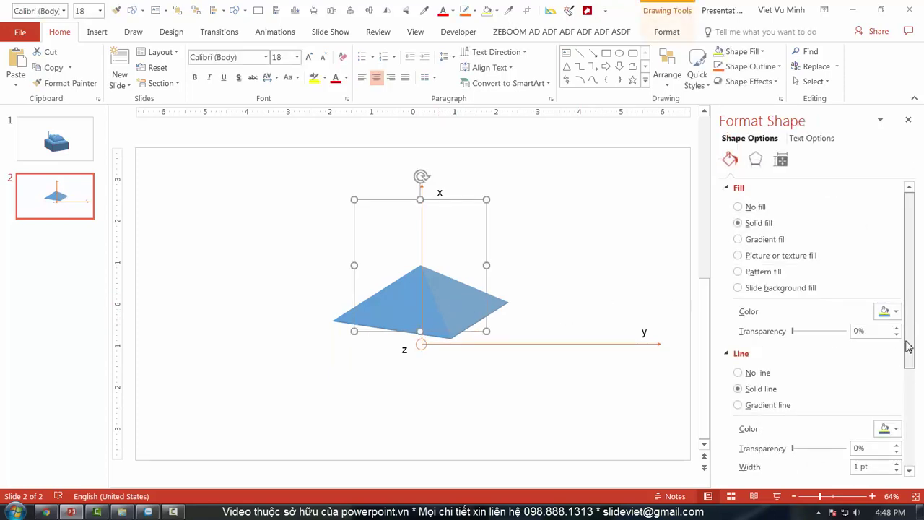
pyautogui.moveTo(909, 350); pyautogui.dragTo(908, 447)
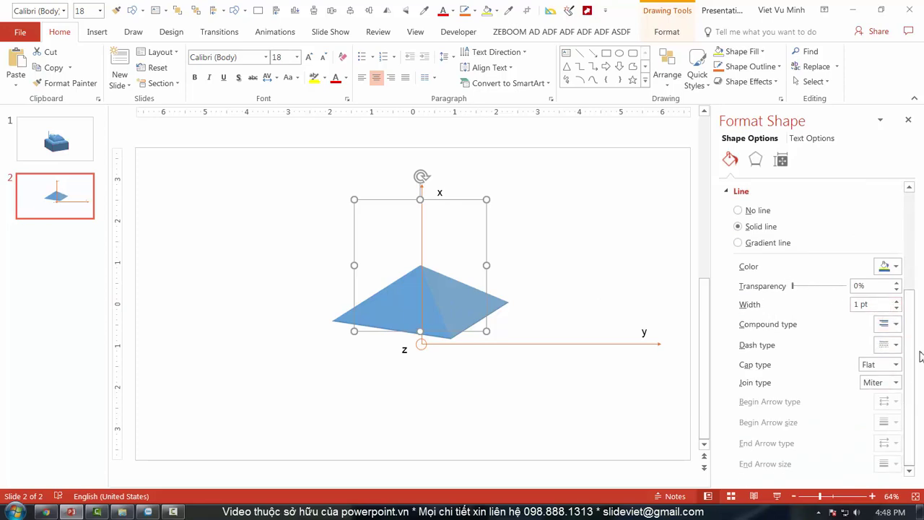
# - Raise the top bevel height to 184 pt to make the pyramid taller
pyautogui.click(898, 301)
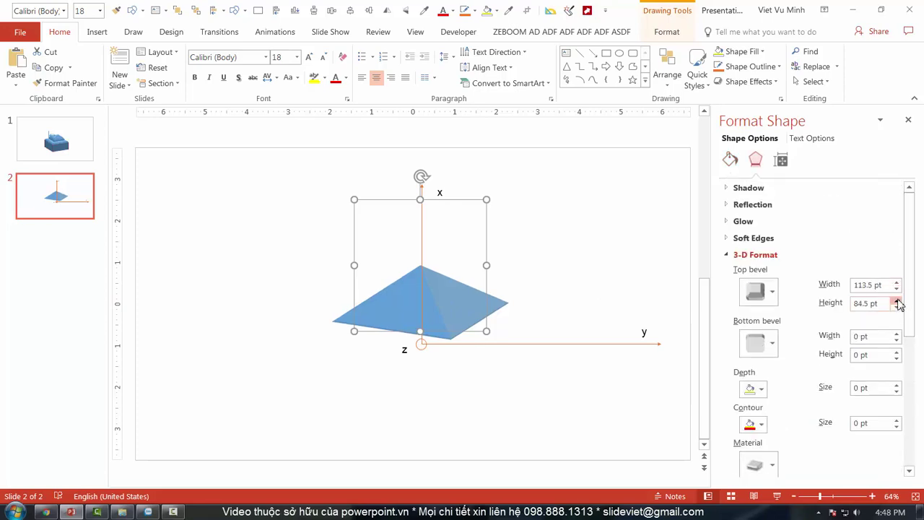
pyautogui.moveTo(898, 301); pyautogui.dragTo(898, 303)
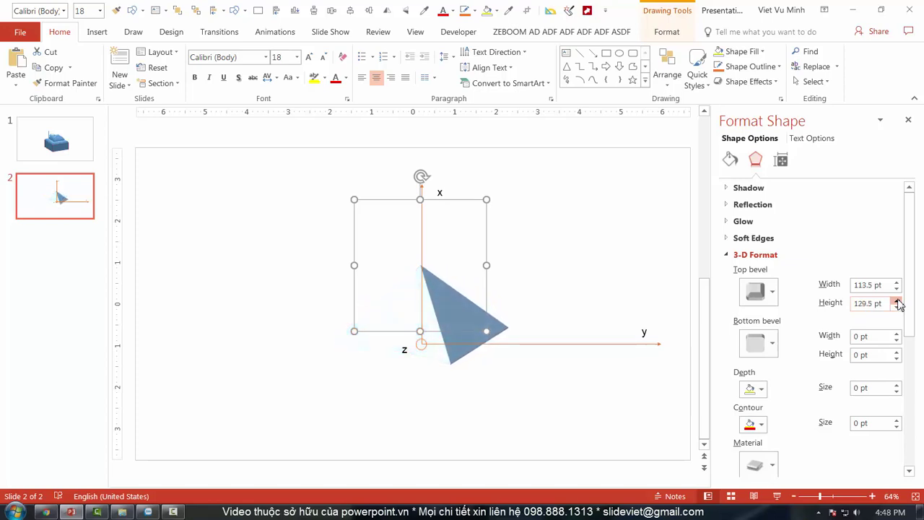
pyautogui.moveTo(897, 303); pyautogui.dragTo(897, 303)
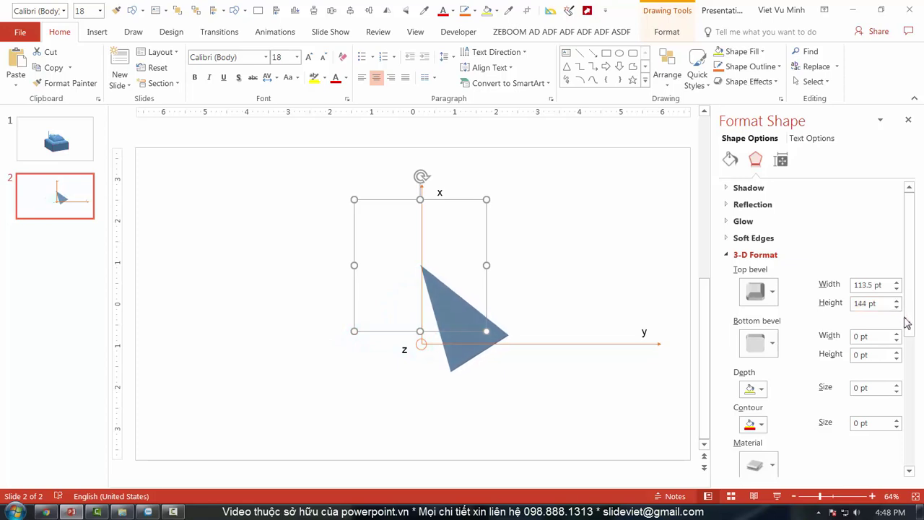
pyautogui.scroll(-1, 909, 342)
pyautogui.moveTo(909, 344); pyautogui.dragTo(910, 378)
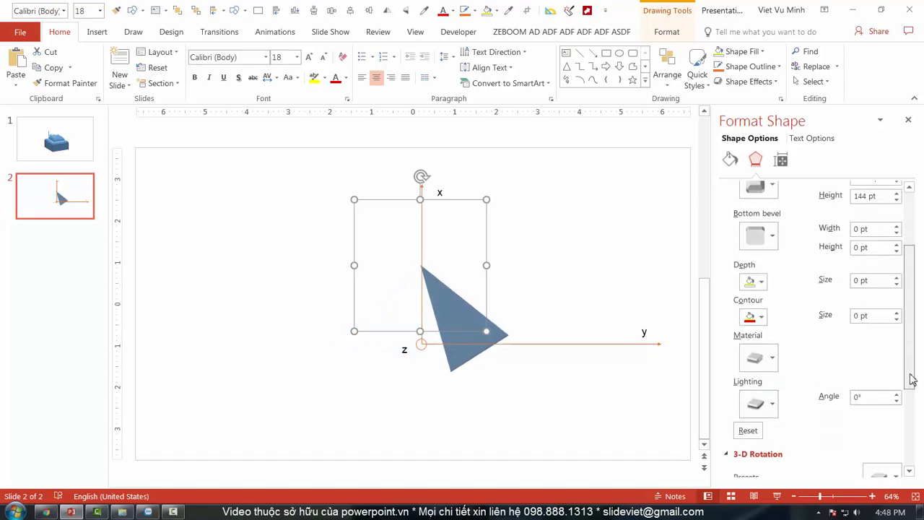
# - Choose a standard material and a new lighting preset to lighten the pyramid
pyautogui.click(771, 406)
pyautogui.click(796, 174)
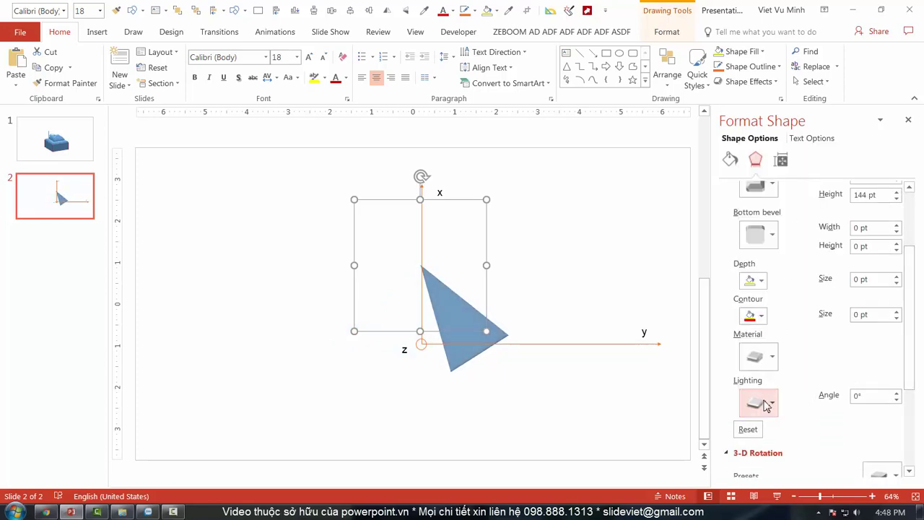
pyautogui.click(772, 359)
pyautogui.click(800, 218)
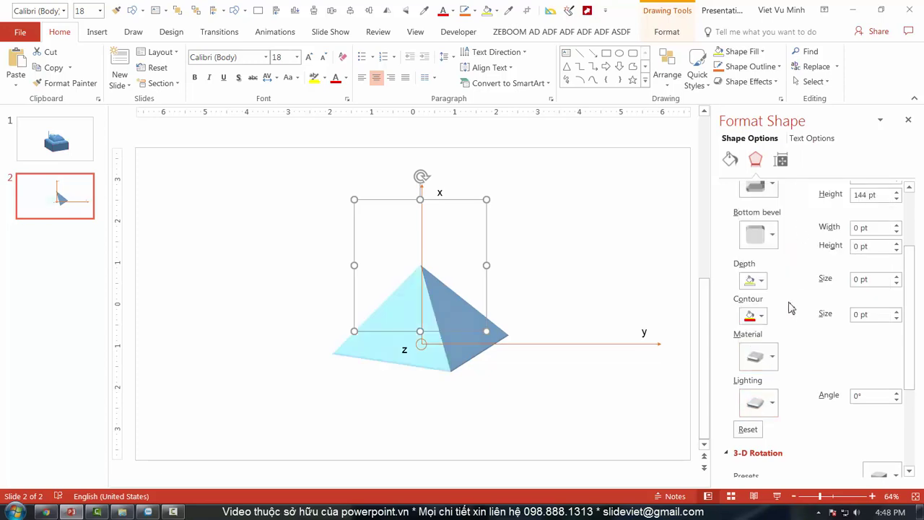
pyautogui.click(770, 405)
pyautogui.click(759, 264)
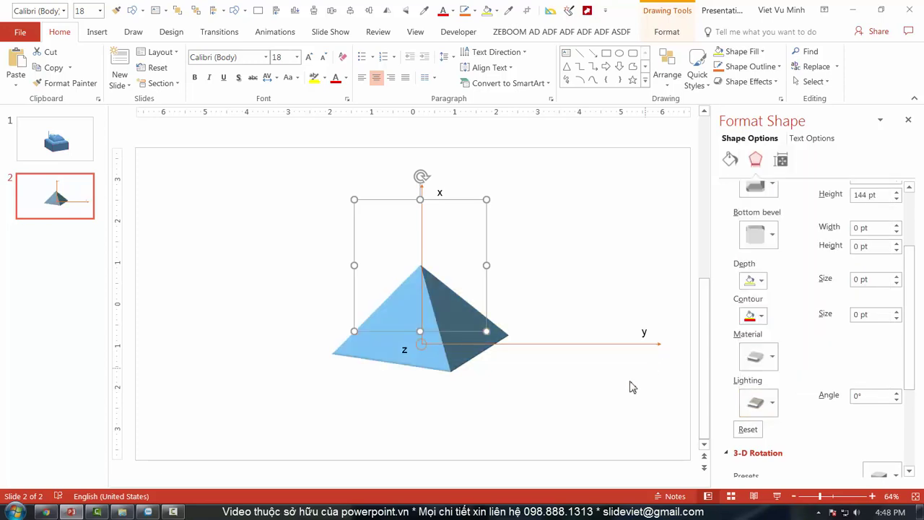
pyautogui.click(631, 402)
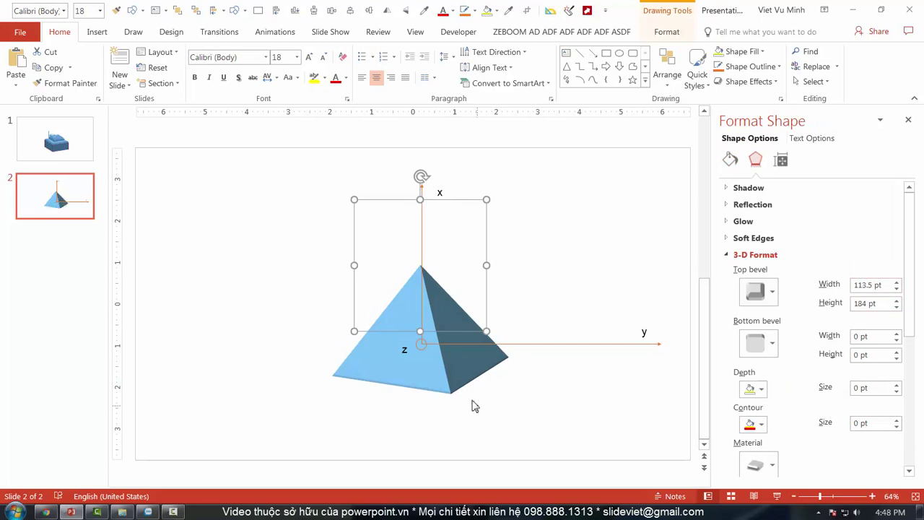
# - Nudge the top bevel width up and down, then reselect the pyramid
pyautogui.click(894, 285)
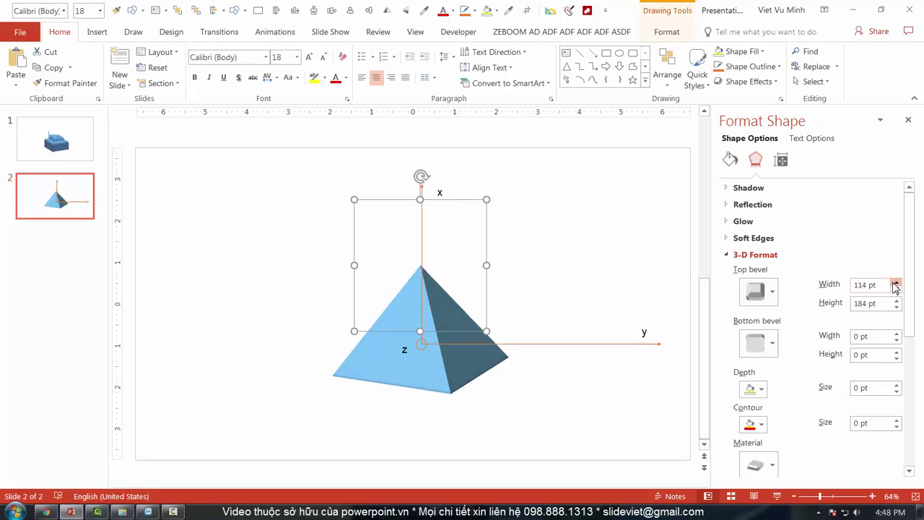
pyautogui.click(895, 284)
pyautogui.click(895, 290)
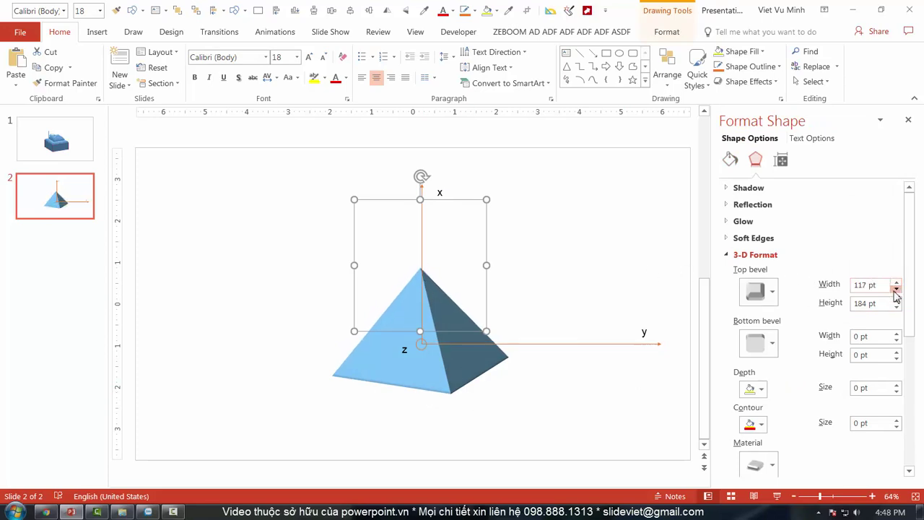
pyautogui.moveTo(895, 290); pyautogui.dragTo(895, 290)
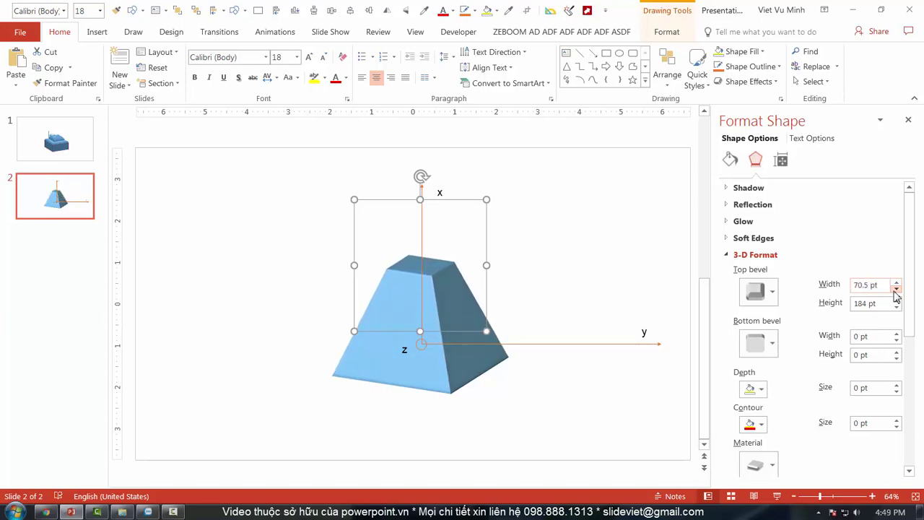
pyautogui.click(598, 305)
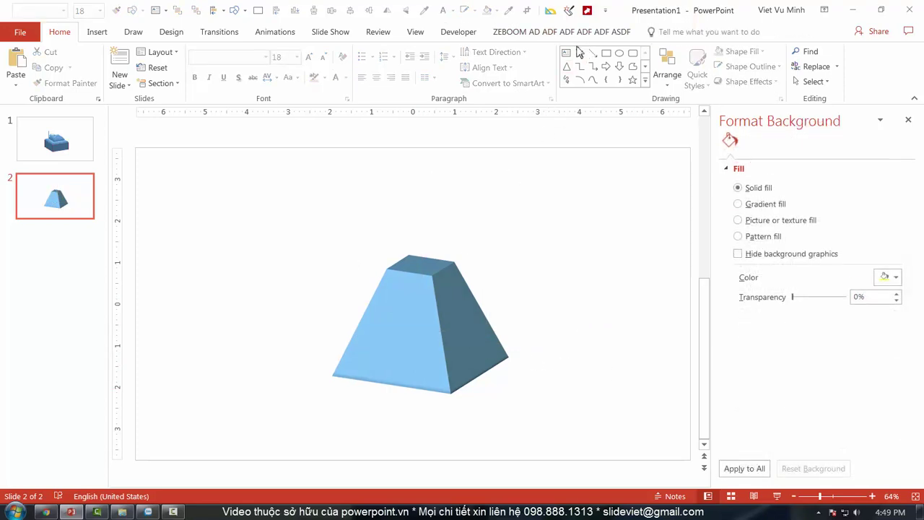
pyautogui.click(374, 277)
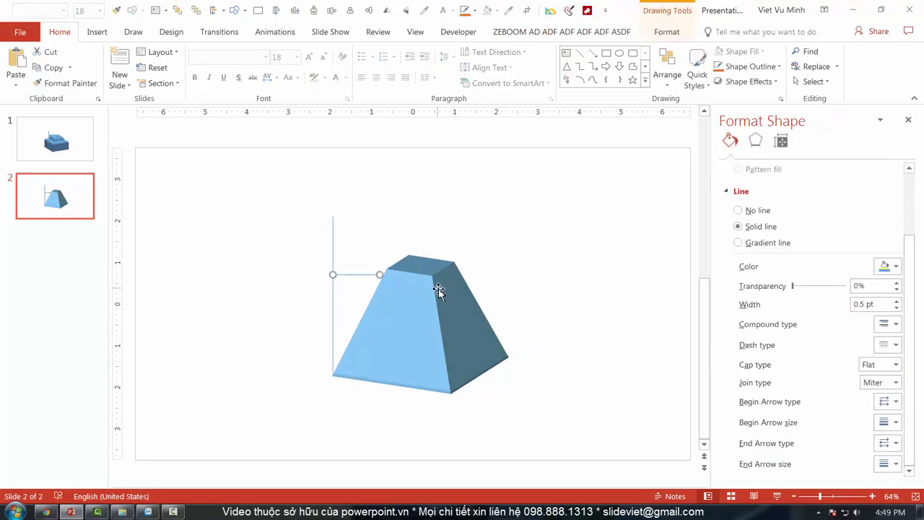
pyautogui.click(420, 359)
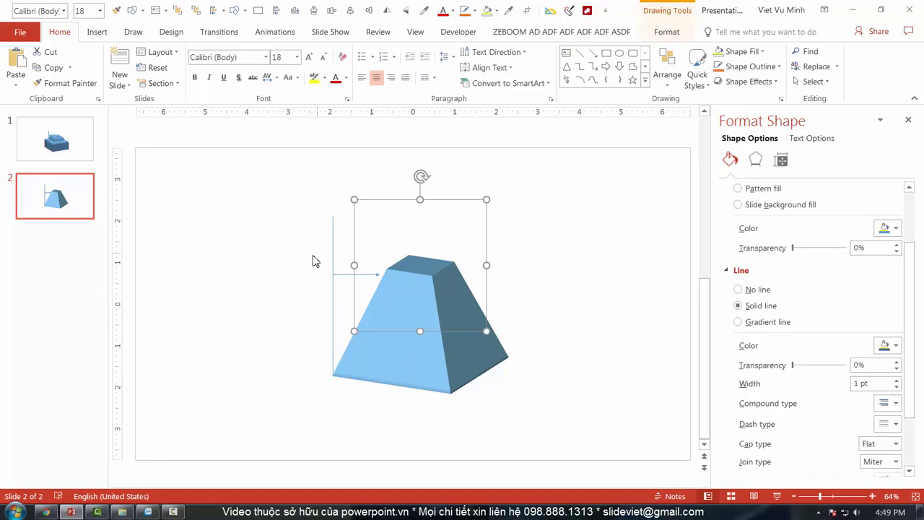
# - Increase the pyramid's top bevel width step by step to 122.5 pt
pyautogui.click(755, 158)
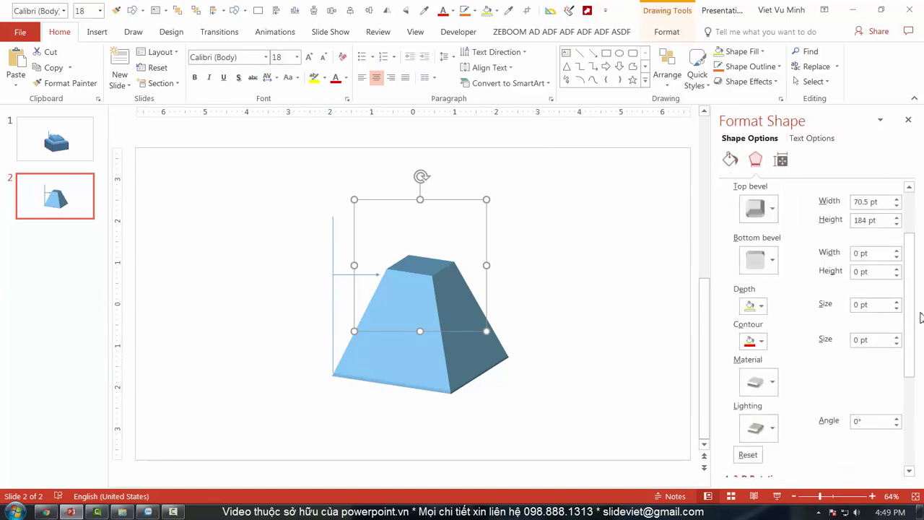
pyautogui.moveTo(909, 274); pyautogui.dragTo(911, 254)
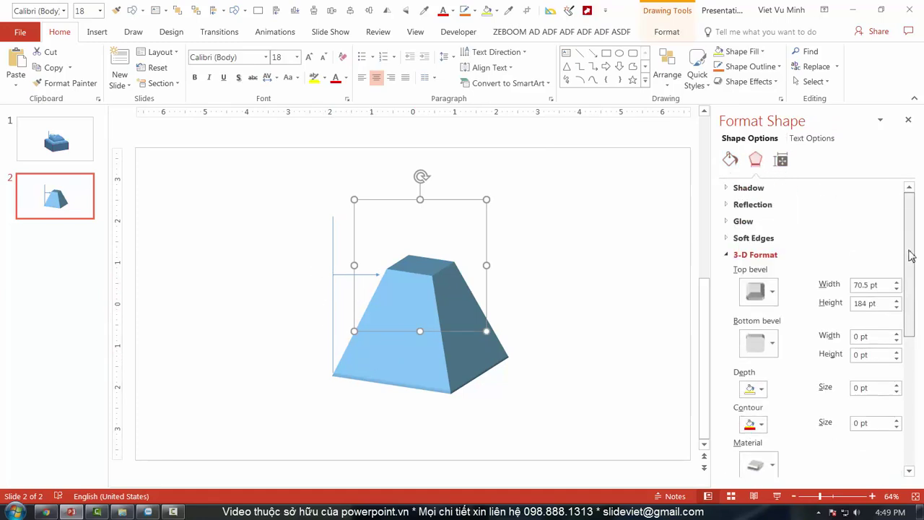
pyautogui.click(895, 283)
pyautogui.click(895, 283)
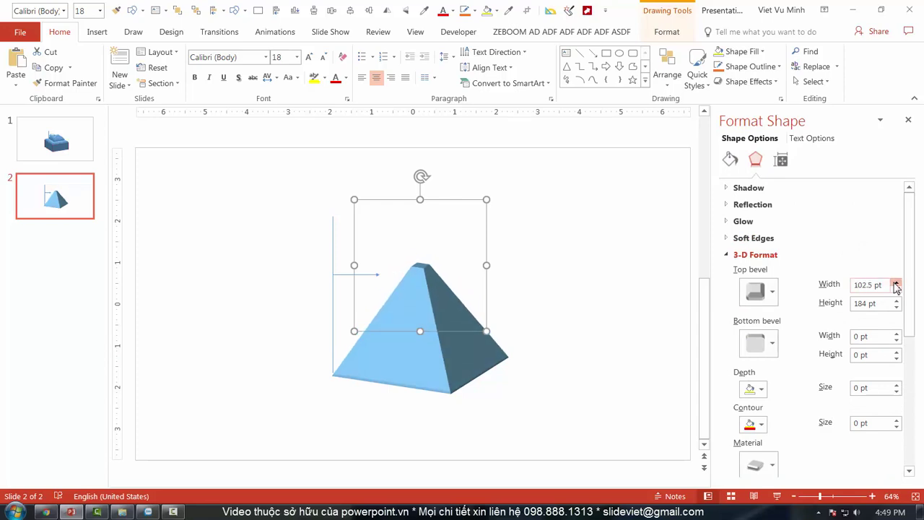
pyautogui.click(894, 283)
pyautogui.click(895, 283)
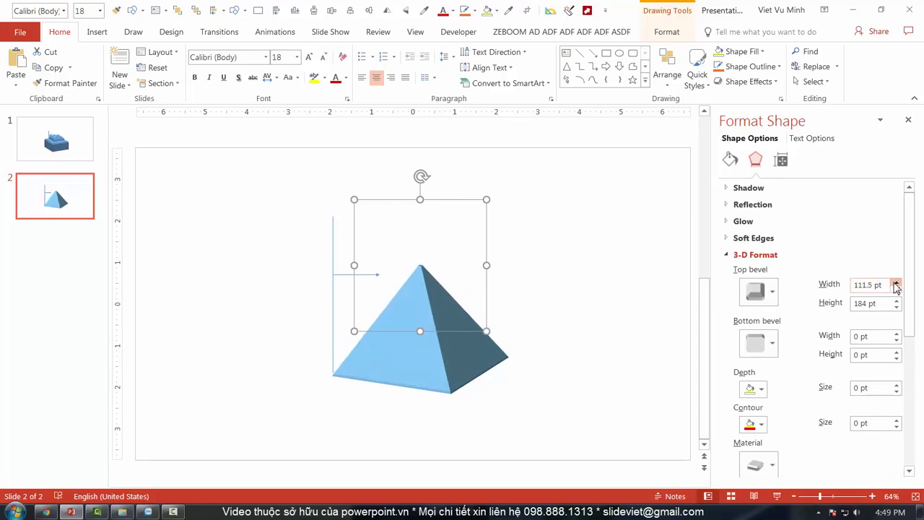
pyautogui.click(895, 284)
pyautogui.click(894, 284)
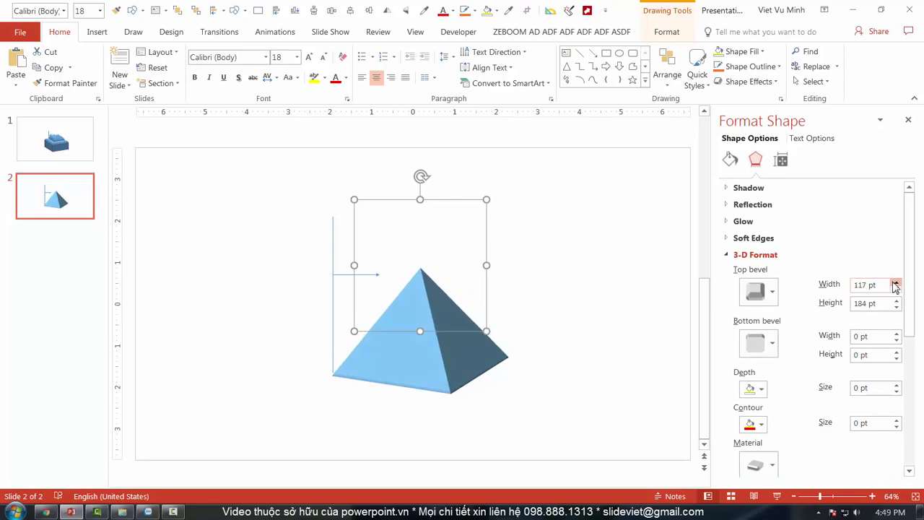
pyautogui.click(895, 283)
pyautogui.click(895, 283)
pyautogui.click(895, 284)
pyautogui.click(895, 283)
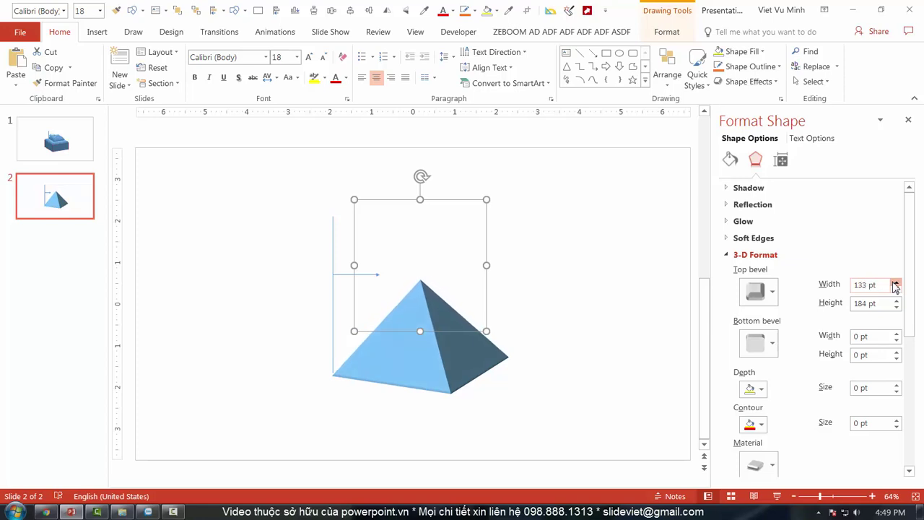
pyautogui.click(895, 283)
pyautogui.click(895, 284)
pyautogui.click(895, 283)
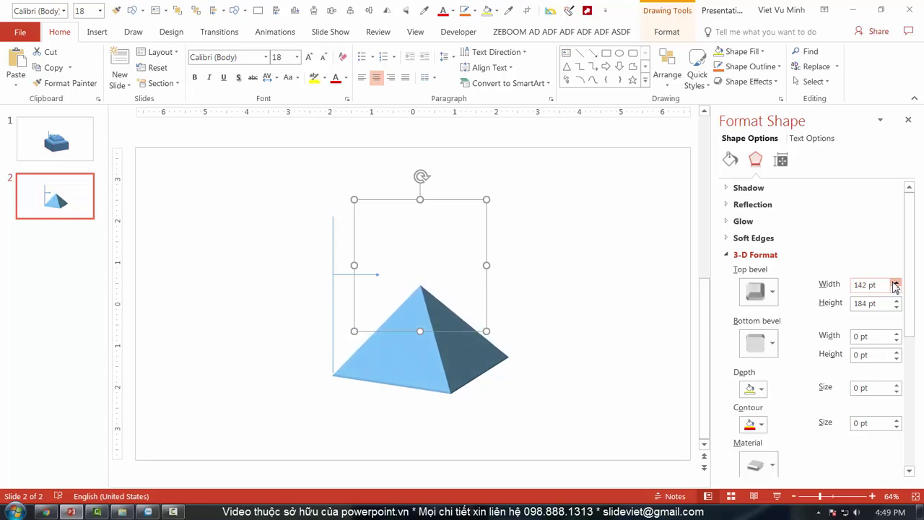
pyautogui.click(895, 283)
pyautogui.click(895, 283)
pyautogui.click(598, 313)
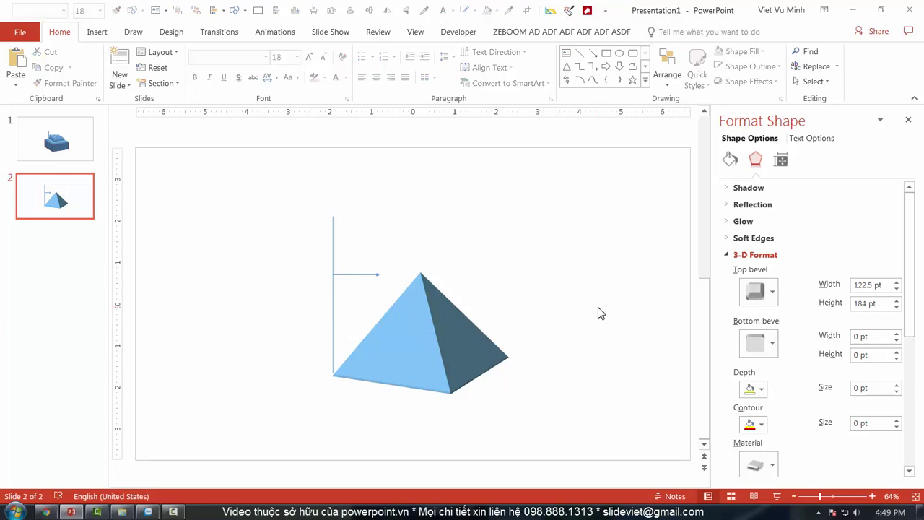
pyautogui.click(606, 53)
# - Draw a blue rectangle right of the pyramid with a white line from its centre to a corner
pyautogui.moveTo(462, 171); pyautogui.dragTo(565, 274)
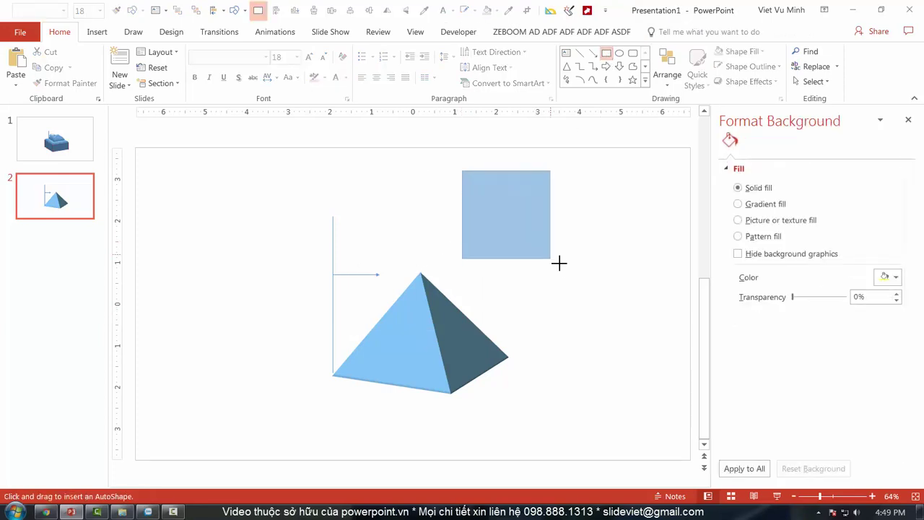
pyautogui.moveTo(503, 210); pyautogui.dragTo(554, 226)
pyautogui.click(629, 165)
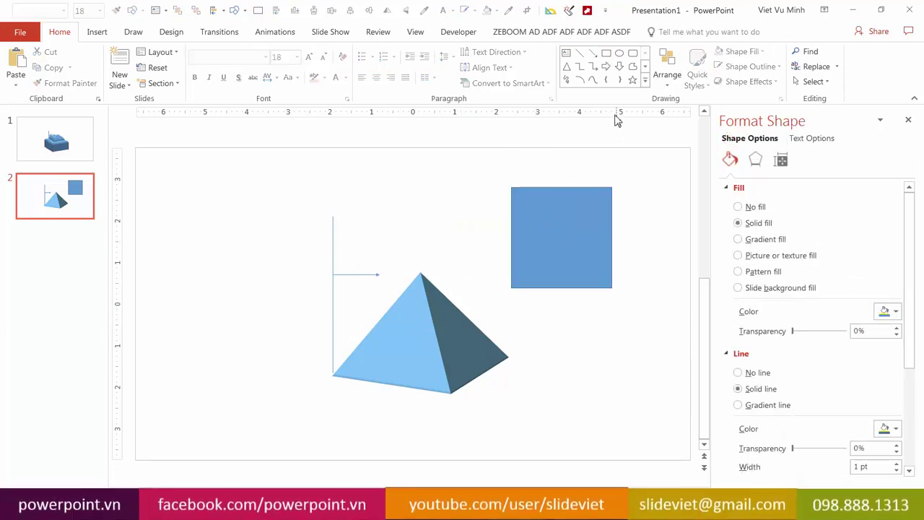
pyautogui.click(593, 53)
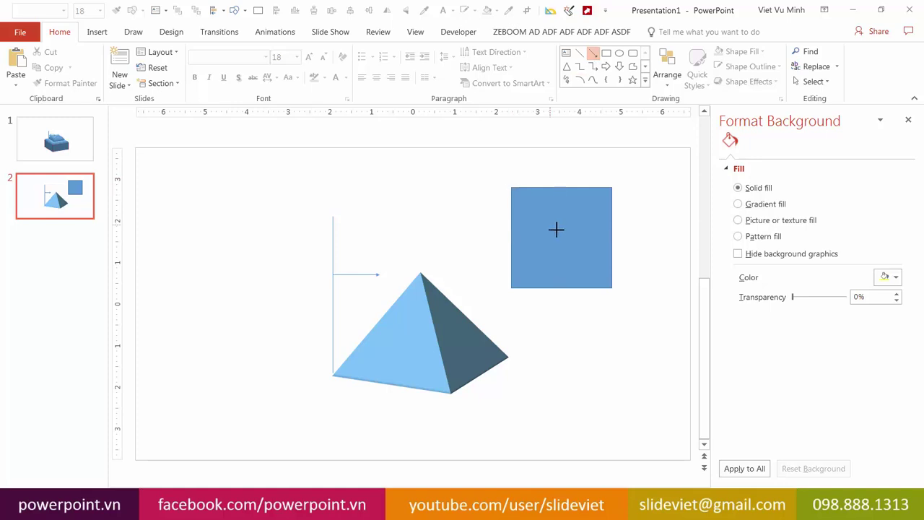
pyautogui.moveTo(561, 235); pyautogui.dragTo(511, 188)
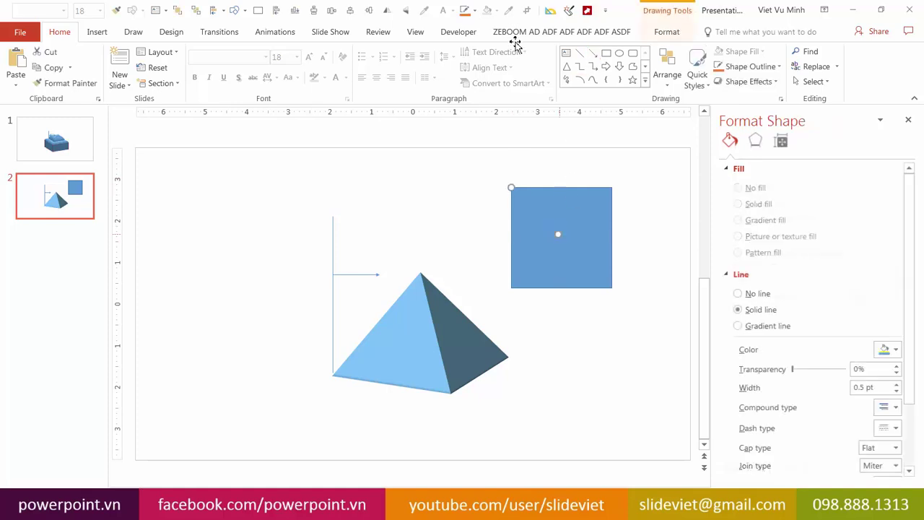
pyautogui.click(473, 10)
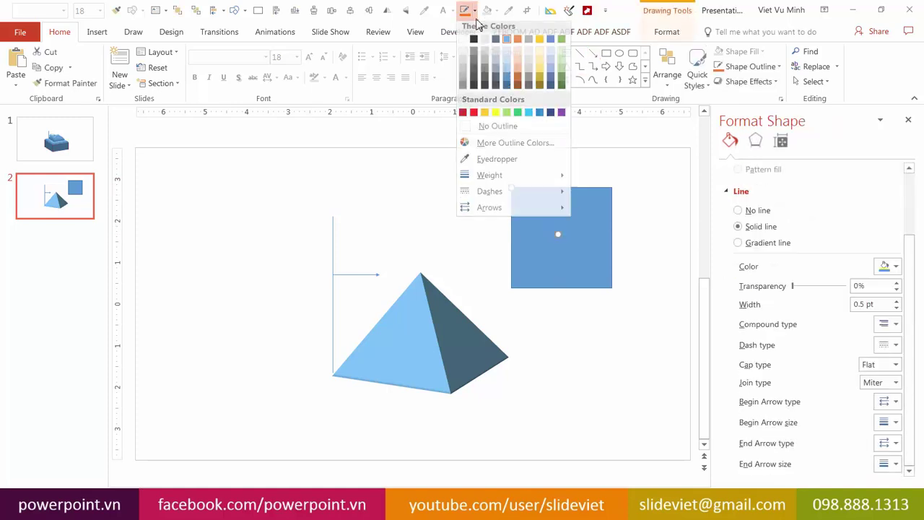
pyautogui.click(465, 54)
# - Adjust the pyramid's top bevel size and attach the line's end to the square's left midpoint
pyautogui.click(406, 347)
pyautogui.click(755, 160)
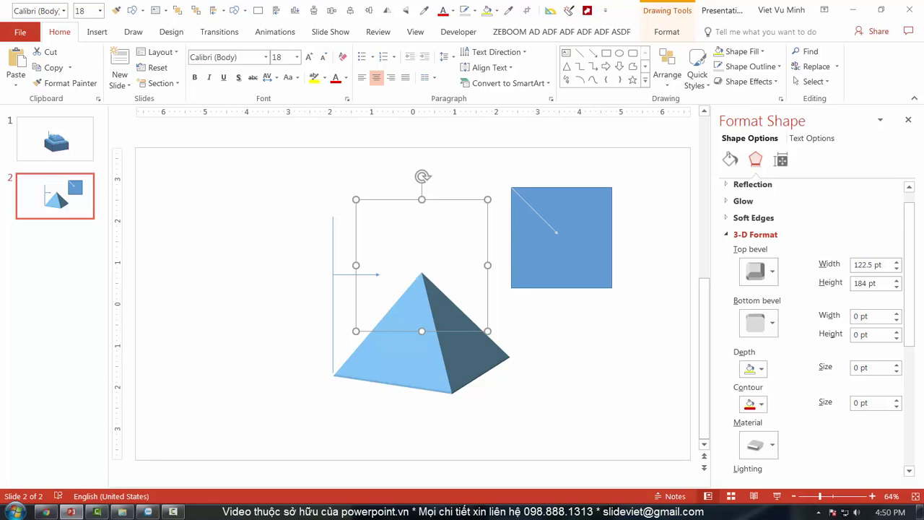
pyautogui.click(896, 267)
pyautogui.click(509, 199)
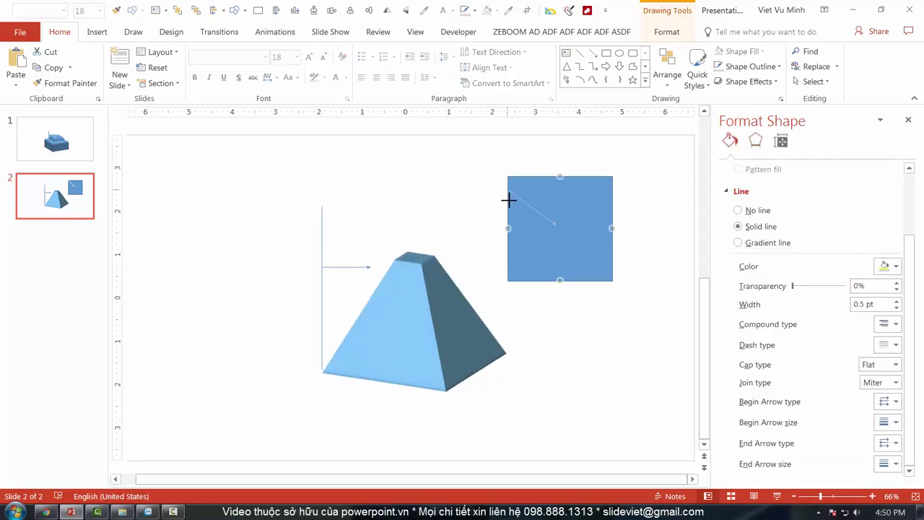
pyautogui.moveTo(511, 228); pyautogui.dragTo(508, 228)
pyautogui.scroll(4, 555, 260)
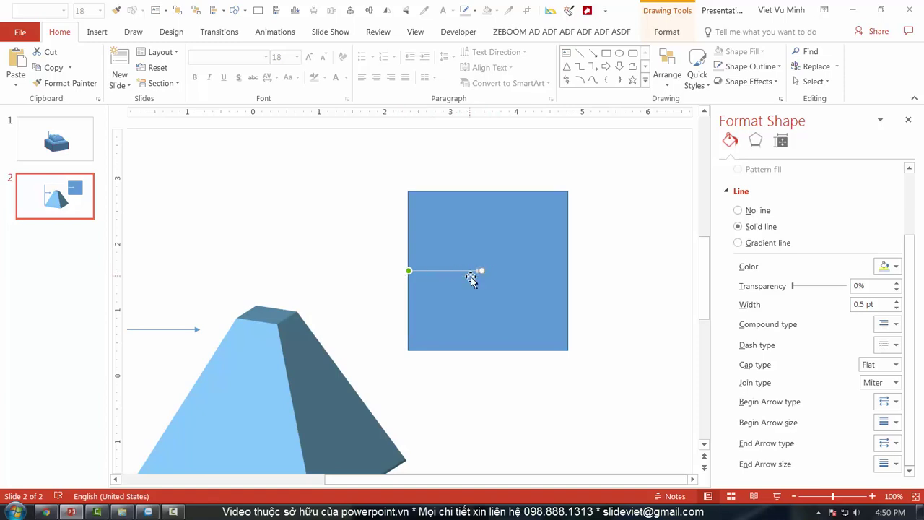
pyautogui.scroll(-4, 470, 276)
# - Size the blue square to 4" by 4" and delete the pyramid and its guide lines
pyautogui.click(425, 355)
pyautogui.click(547, 270)
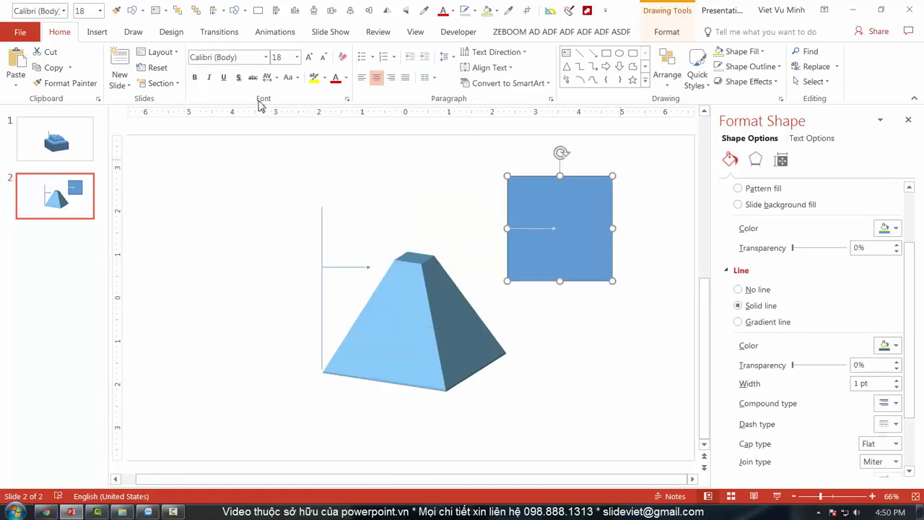
pyautogui.click(666, 29)
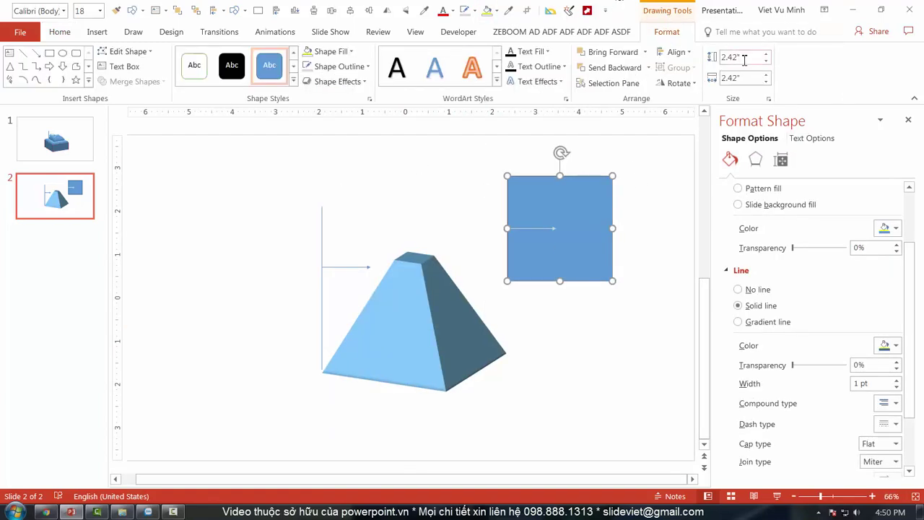
pyautogui.click(761, 58)
pyautogui.press('Return')
pyautogui.click(729, 78)
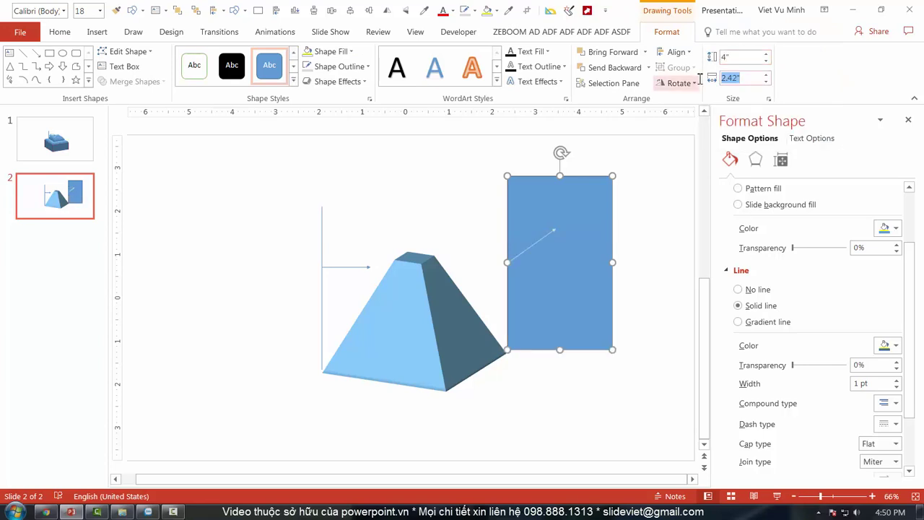
pyautogui.write('4')
pyautogui.press('Return')
pyautogui.click(557, 439)
pyautogui.moveTo(556, 439); pyautogui.dragTo(200, 164)
pyautogui.press('Delete')
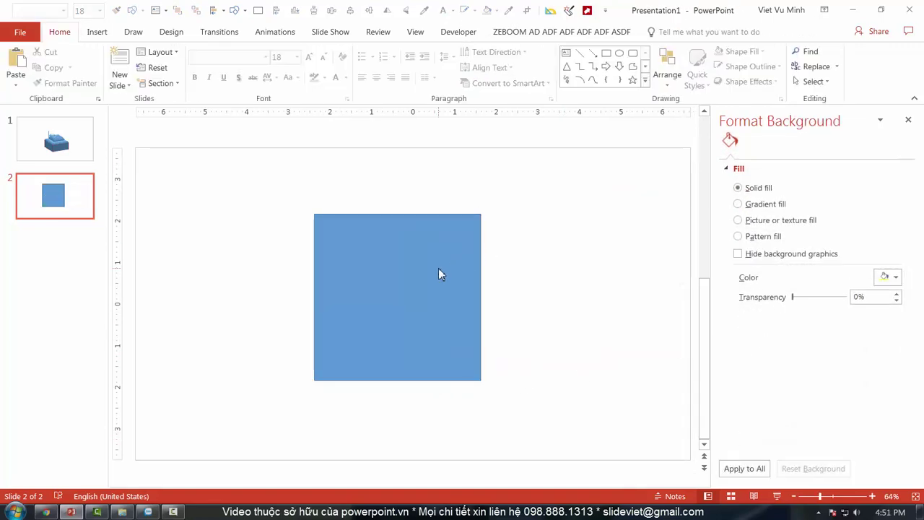
pyautogui.click(438, 274)
pyautogui.click(654, 14)
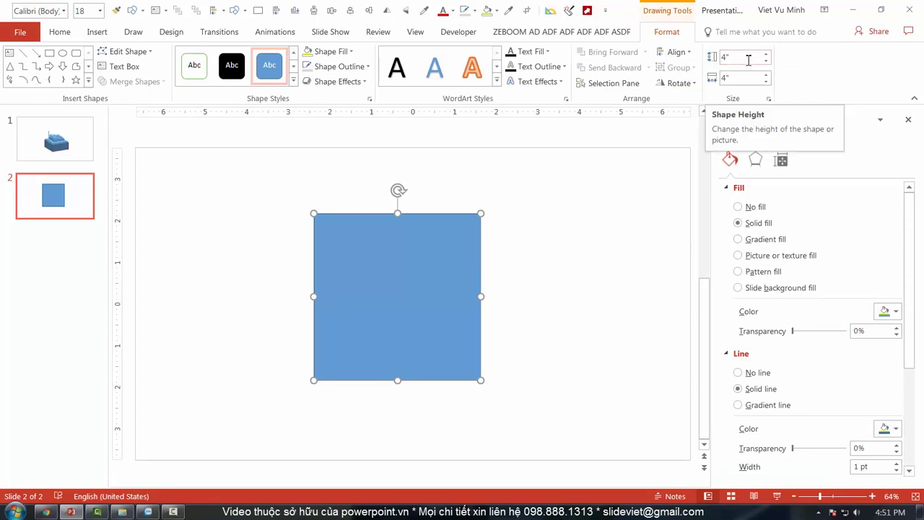
pyautogui.click(574, 199)
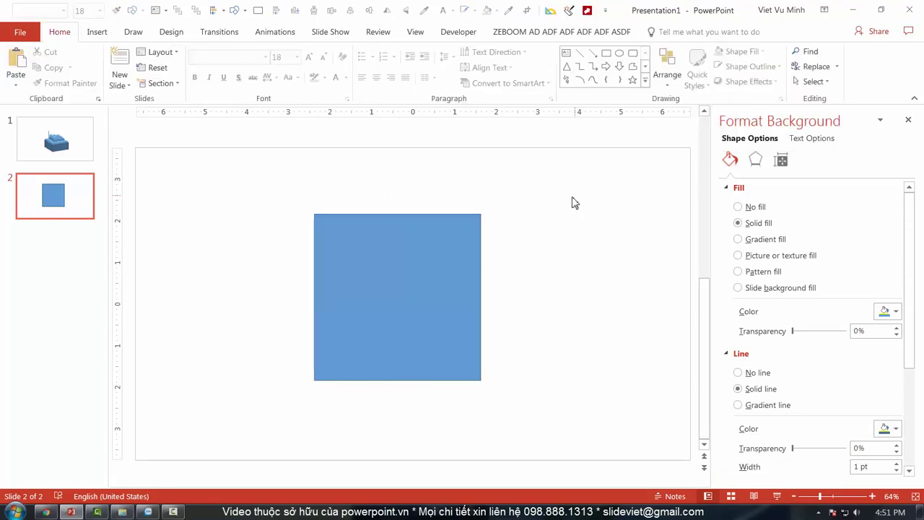
pyautogui.click(45, 512)
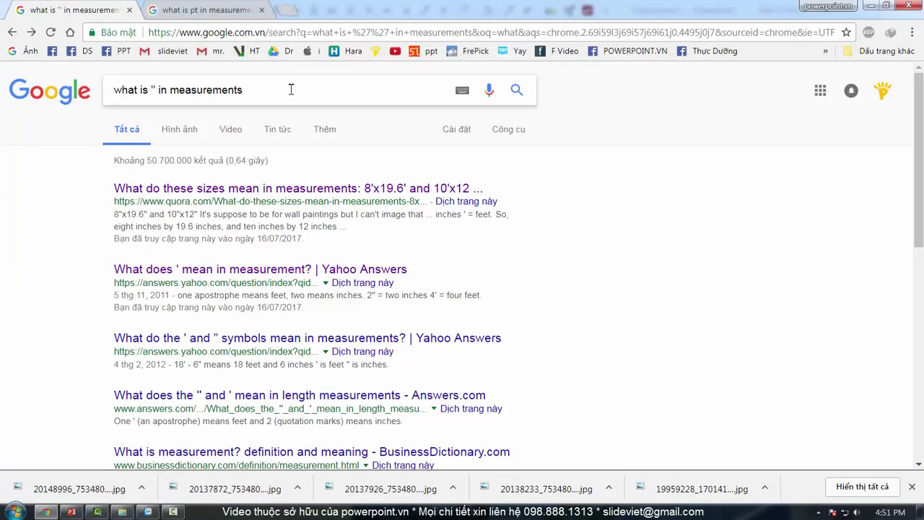
pyautogui.click(196, 270)
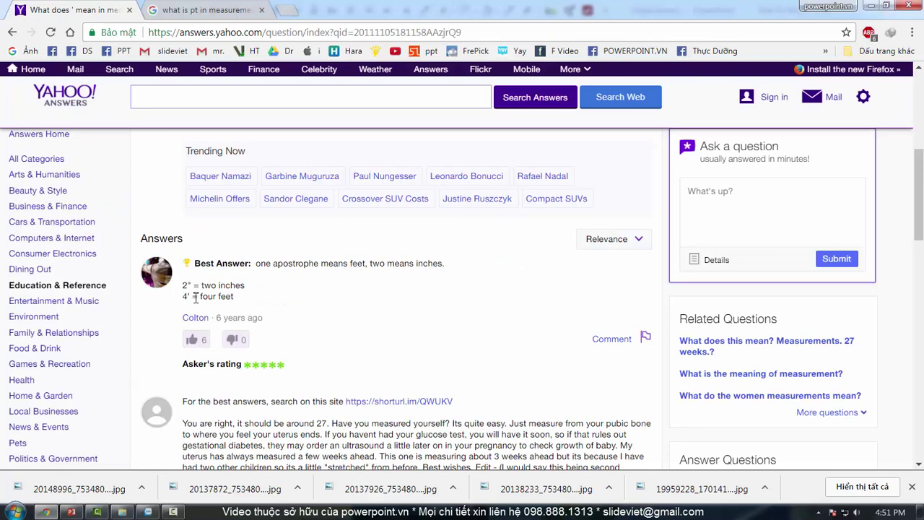
pyautogui.moveTo(194, 297)
pyautogui.mouseDown()
pyautogui.moveTo(233, 297)
pyautogui.moveTo(248, 285)
pyautogui.mouseUp()
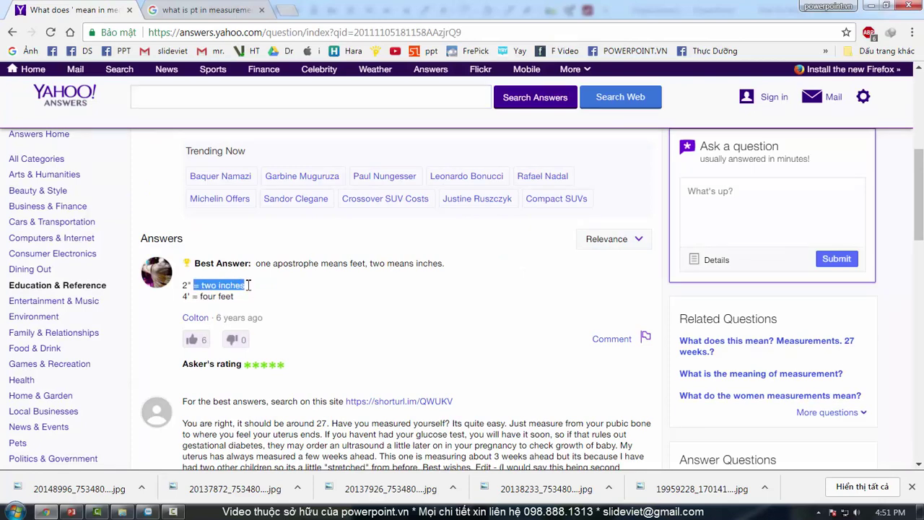
pyautogui.hotkey('alt', 'Tab')
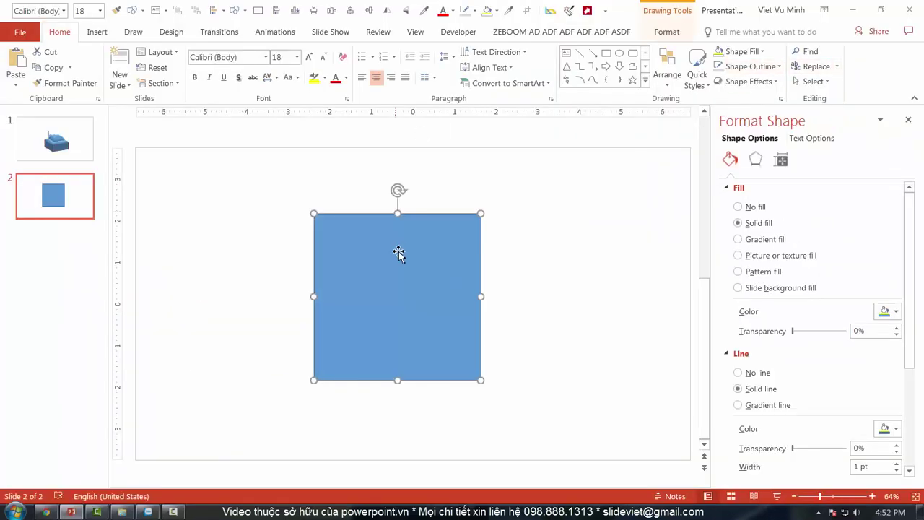
# - Move the blue square slightly right and down with its 3-D Format top bevel settings shown
pyautogui.click(667, 31)
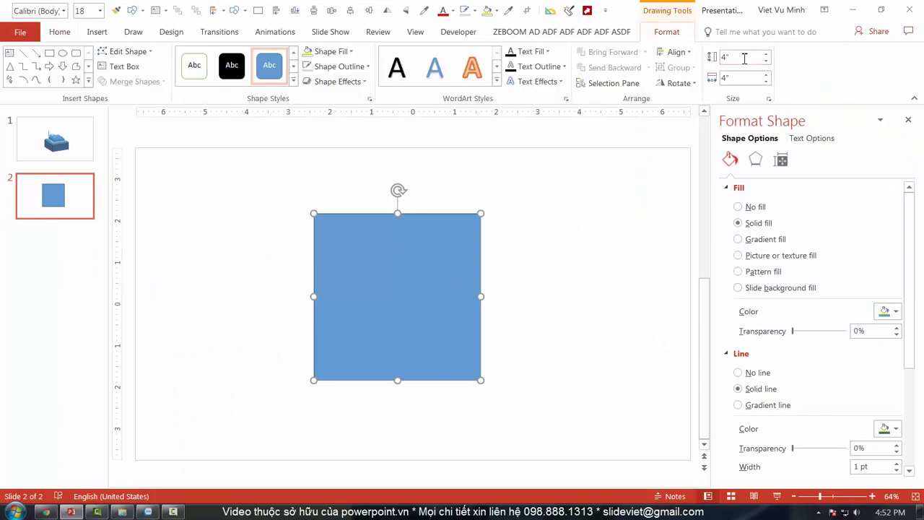
pyautogui.click(755, 159)
pyautogui.scroll(-1, 907, 252)
pyautogui.scroll(-2, 908, 261)
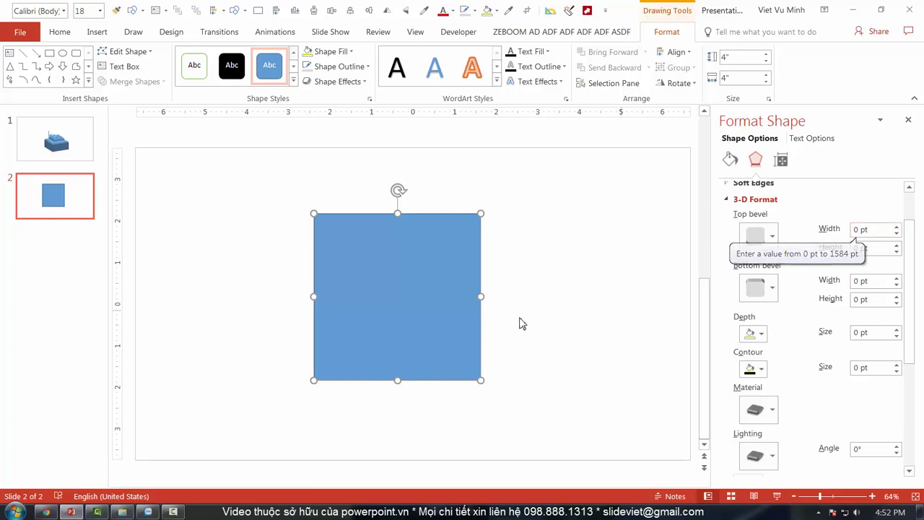
pyautogui.moveTo(387, 276); pyautogui.dragTo(396, 284)
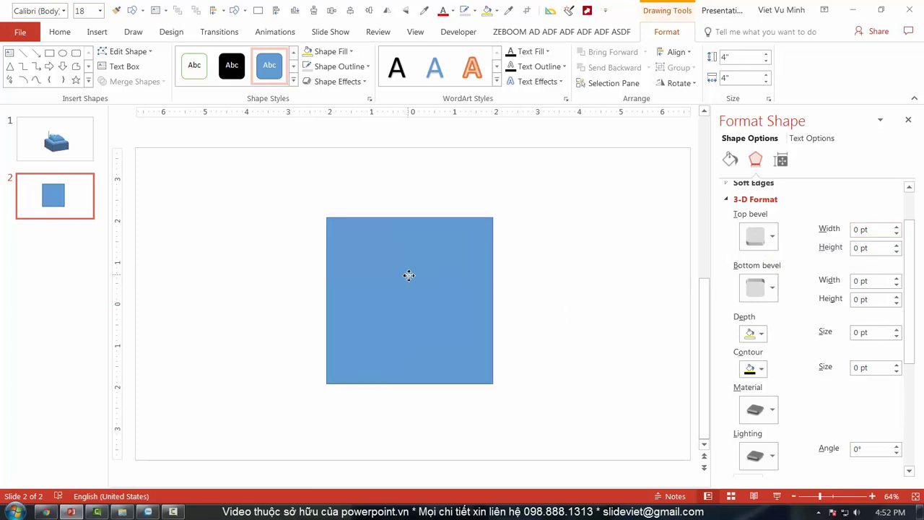
pyautogui.click(869, 228)
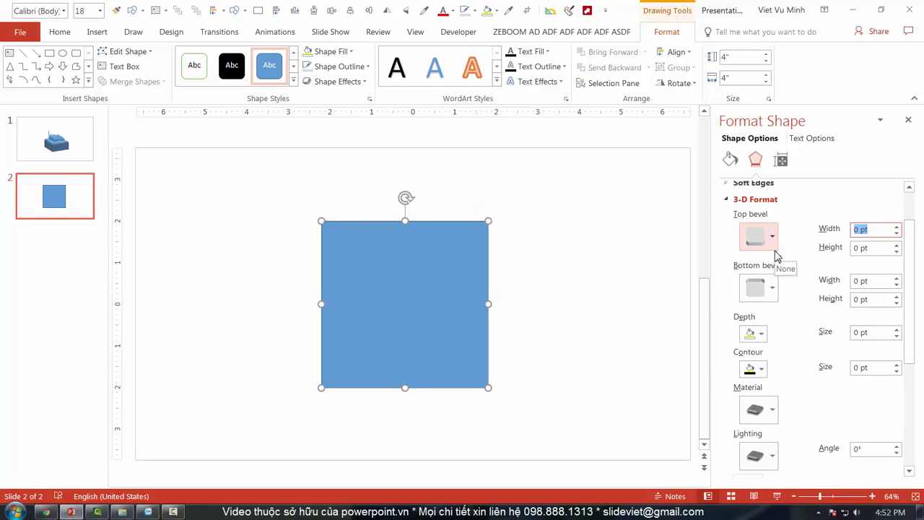
pyautogui.click(333, 81)
# - Tilt the square into a flat 3-D plane and widen its top bevel to 16.5 pt
pyautogui.moveTo(339, 275)
pyautogui.click(452, 282)
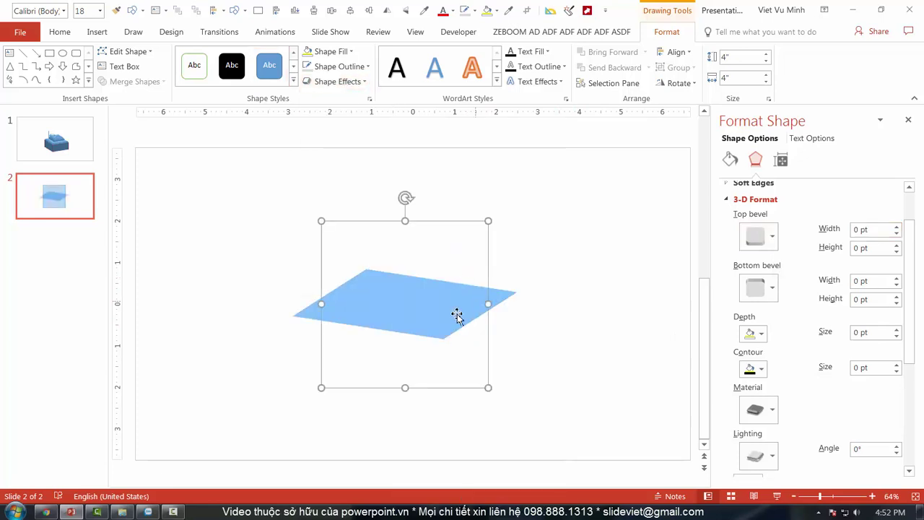
pyautogui.click(895, 227)
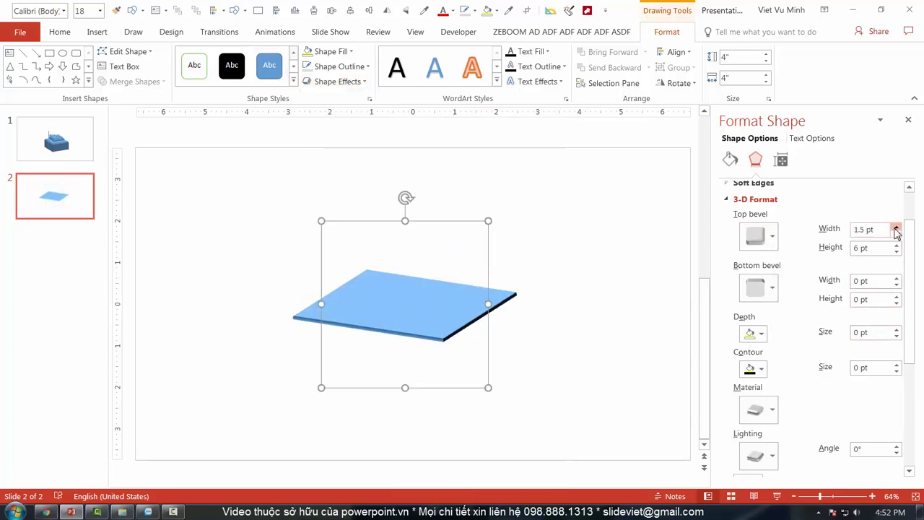
pyautogui.click(896, 228)
pyautogui.click(896, 228)
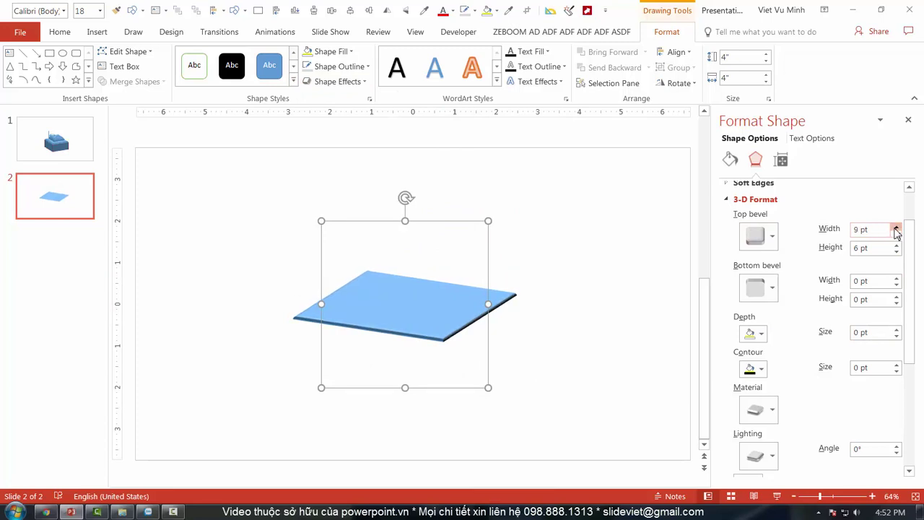
pyautogui.click(895, 228)
pyautogui.click(896, 228)
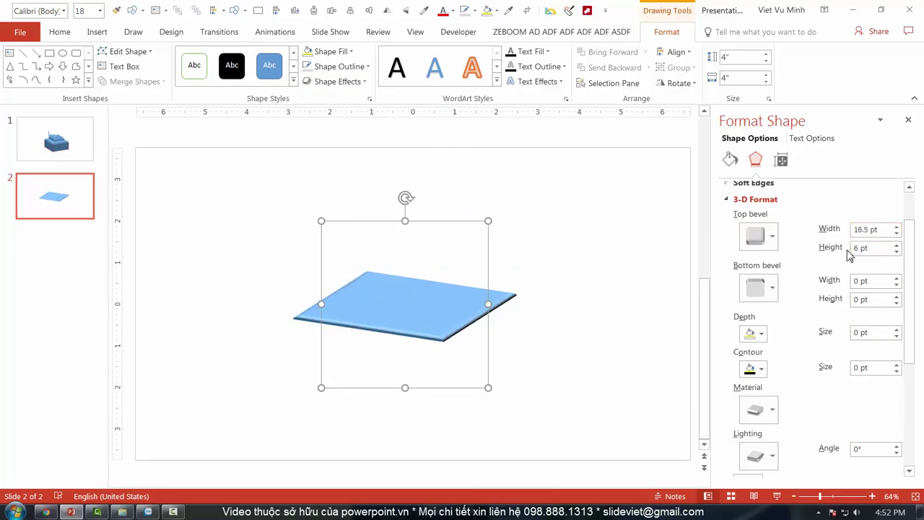
# - Raise the top bevel height to 39 pt, thickening the square into a slab
pyautogui.click(896, 245)
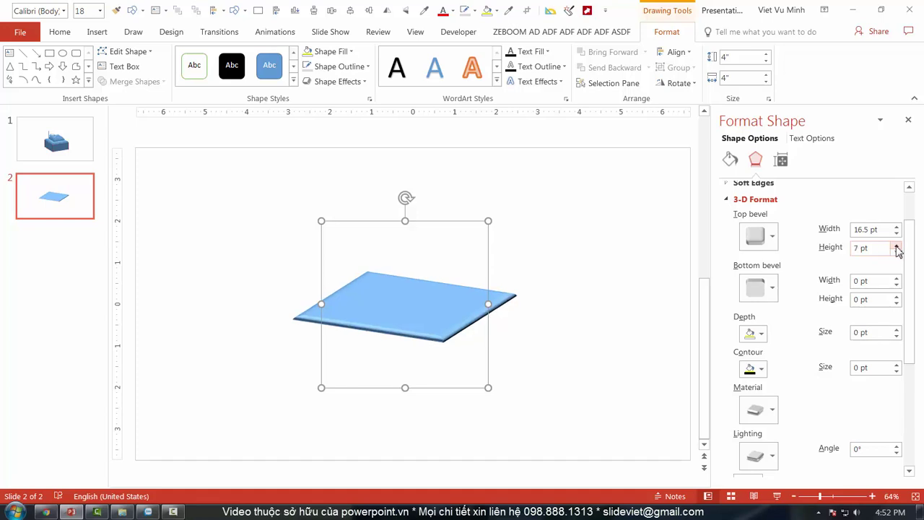
pyautogui.click(896, 245)
pyautogui.click(895, 246)
pyautogui.click(895, 246)
pyautogui.click(896, 245)
pyautogui.click(896, 245)
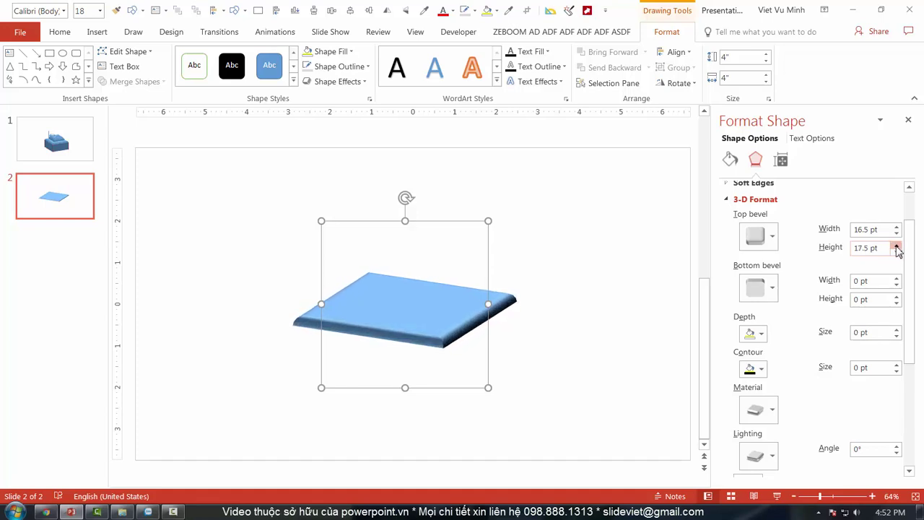
pyautogui.click(895, 245)
pyautogui.click(896, 246)
pyautogui.click(896, 245)
pyautogui.click(895, 246)
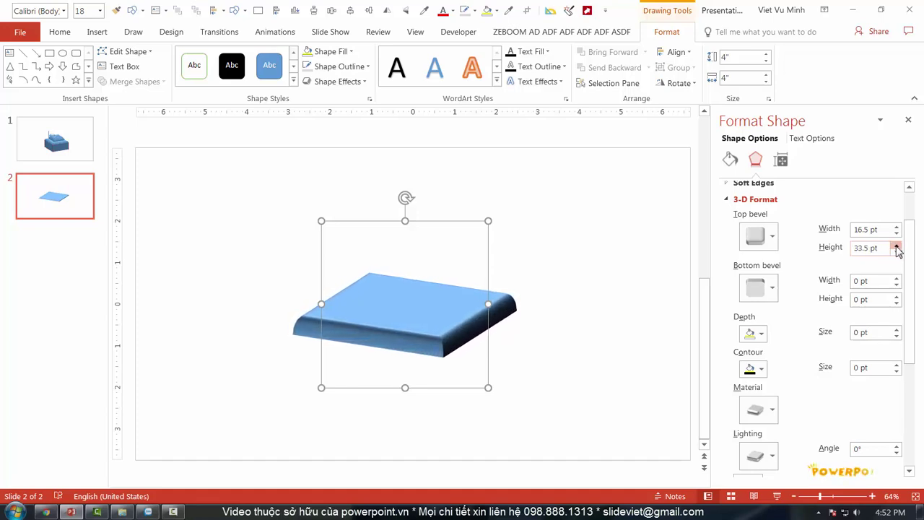
pyautogui.click(895, 246)
pyautogui.click(895, 246)
# - Switch the top bevel to Angle and widen it to 65 pt
pyautogui.click(770, 232)
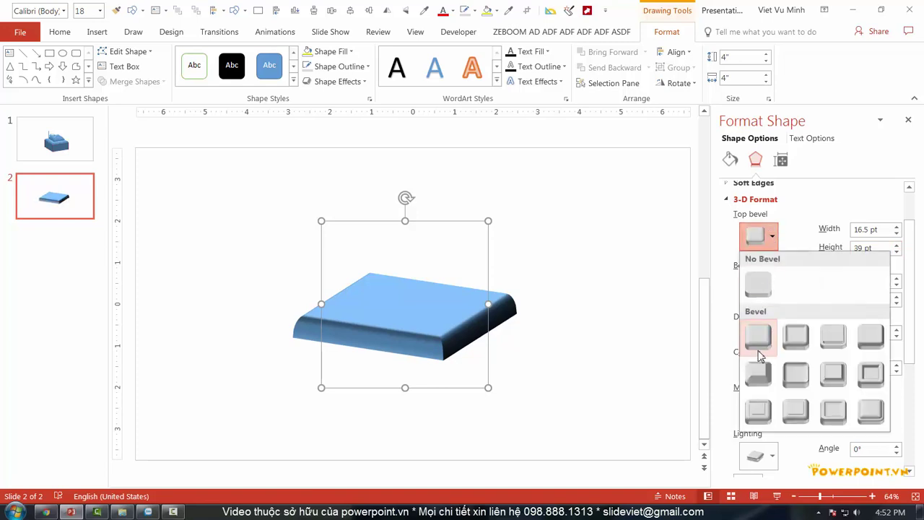
pyautogui.click(756, 374)
pyautogui.click(896, 228)
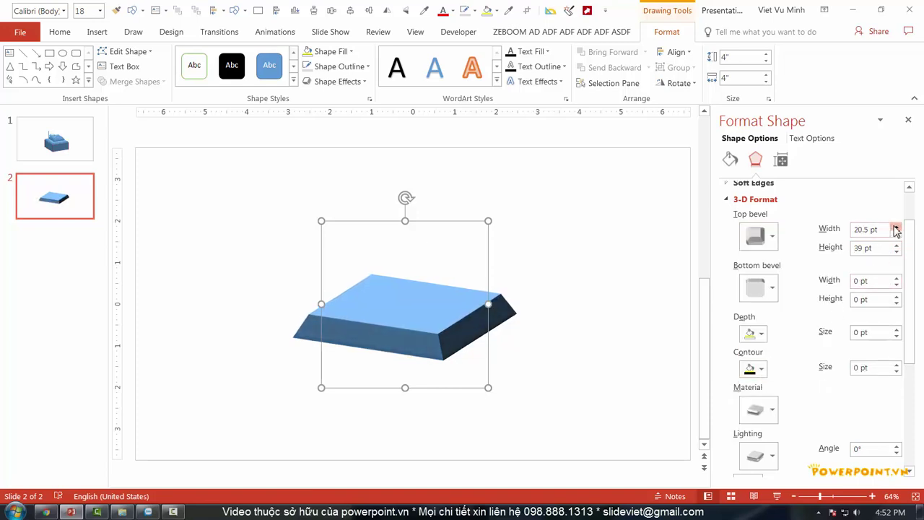
pyautogui.click(896, 228)
pyautogui.click(896, 228)
pyautogui.click(895, 228)
pyautogui.click(896, 228)
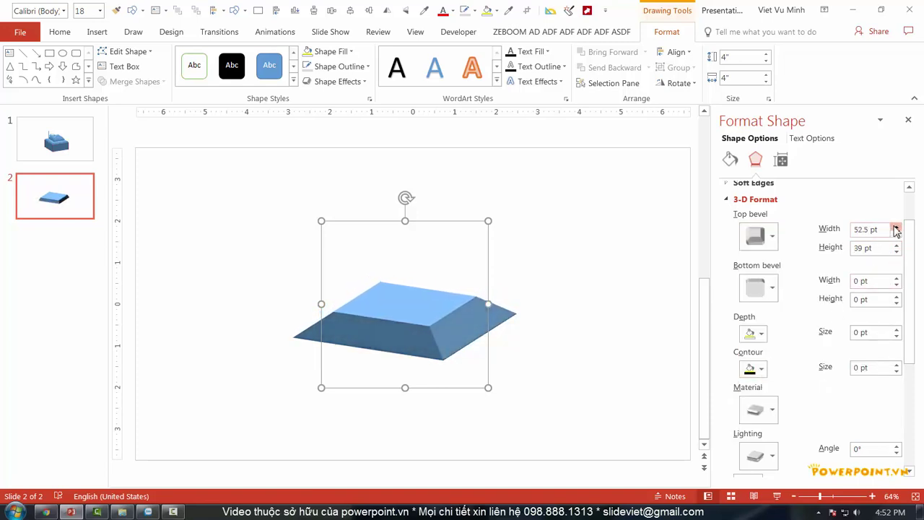
pyautogui.click(895, 248)
# - Raise the angled bevel height to 86 pt, then view the 'what is pt in measurements' search results
pyautogui.click(895, 248)
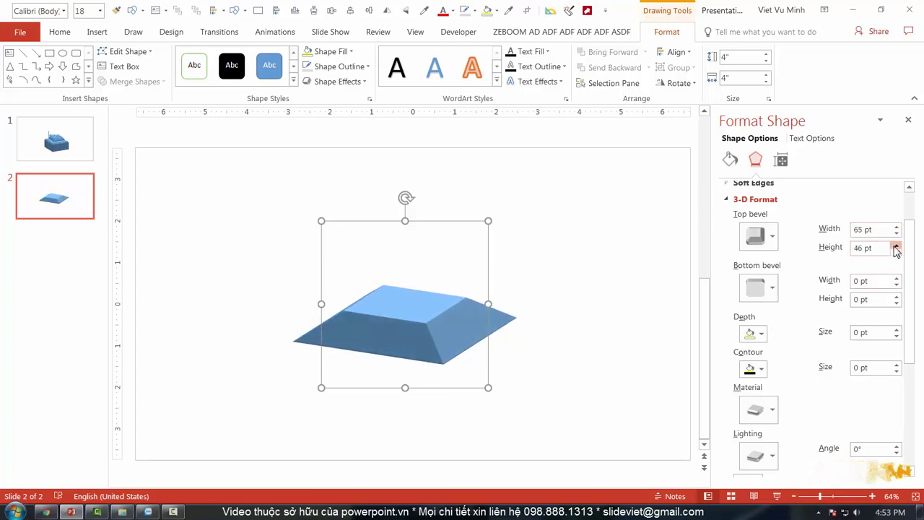
pyautogui.click(895, 247)
pyautogui.click(896, 248)
pyautogui.click(896, 247)
pyautogui.click(896, 248)
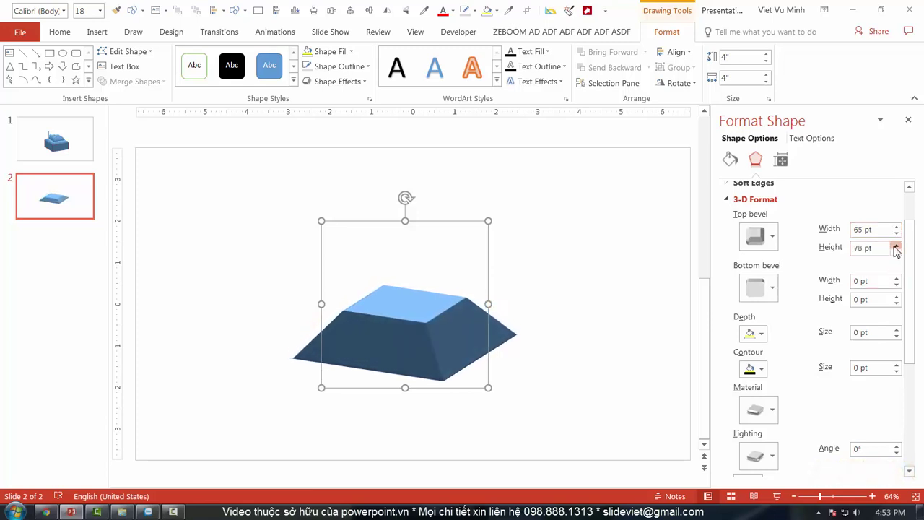
pyautogui.click(896, 247)
pyautogui.click(896, 248)
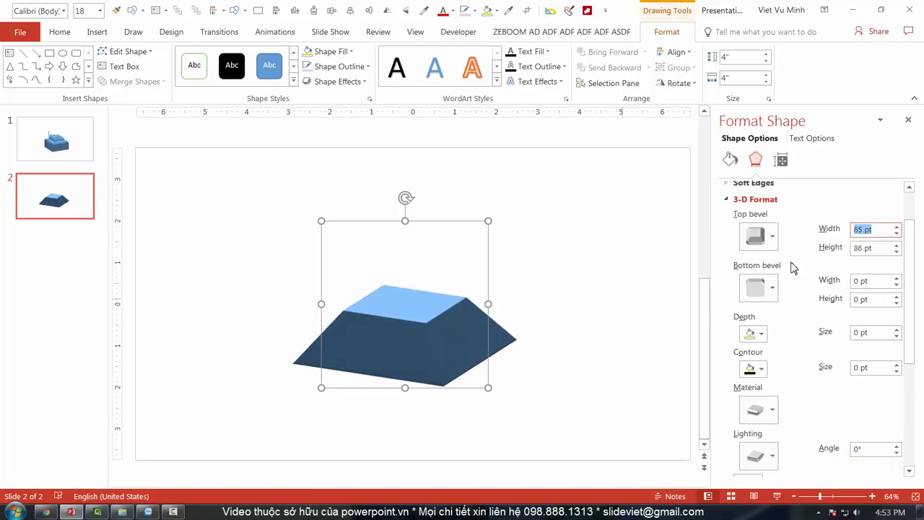
pyautogui.click(523, 331)
pyautogui.click(45, 512)
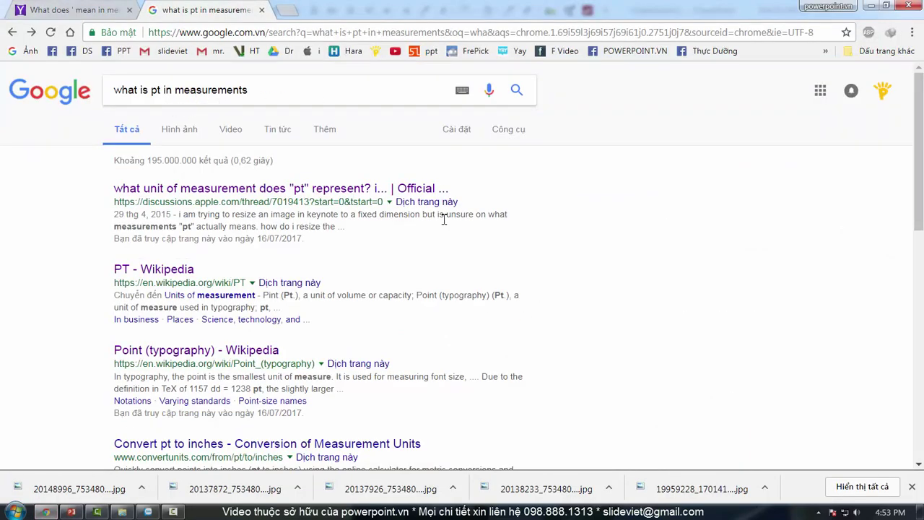
# - Read the Wikipedia Point (typography) article stating a point is 1/72 of an inch
pyautogui.click(224, 351)
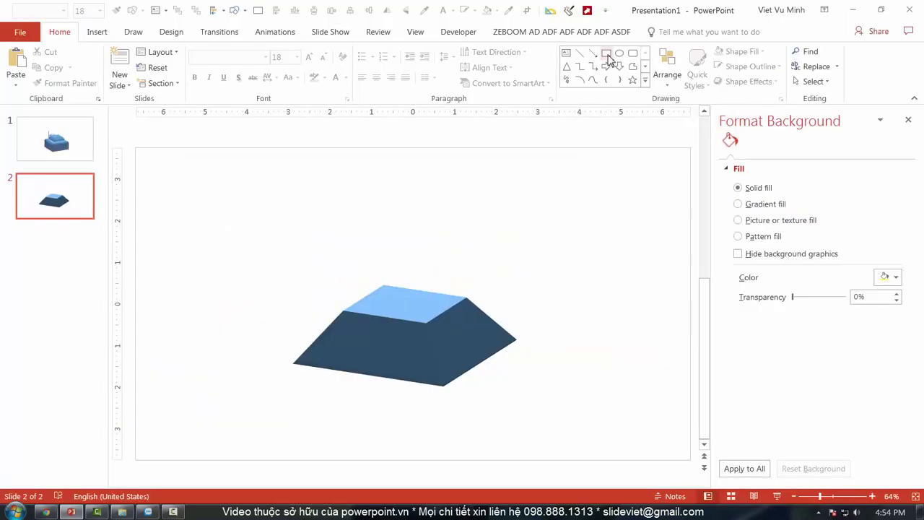
pyautogui.click(607, 55)
# - Draw a square beside the pyramid with a horizontal line across it
pyautogui.moveTo(536, 194); pyautogui.dragTo(641, 298)
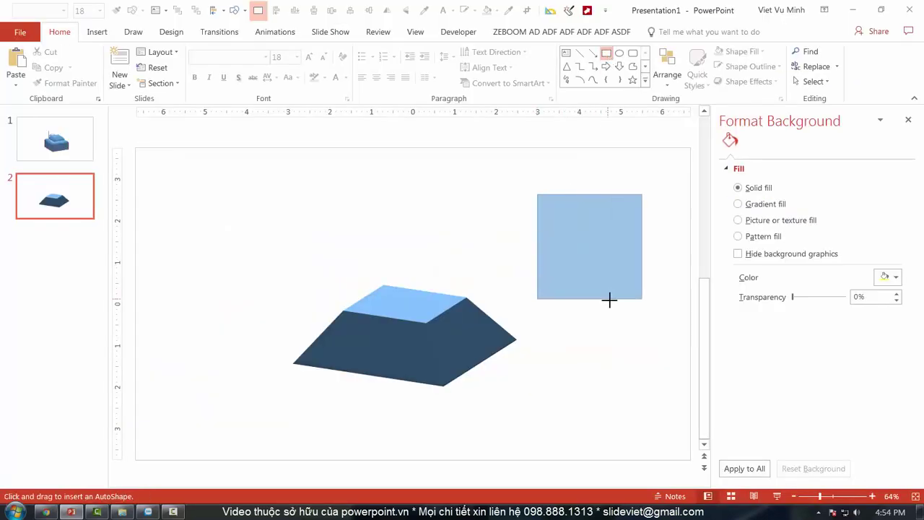
pyautogui.click(593, 56)
pyautogui.moveTo(538, 247); pyautogui.dragTo(582, 247)
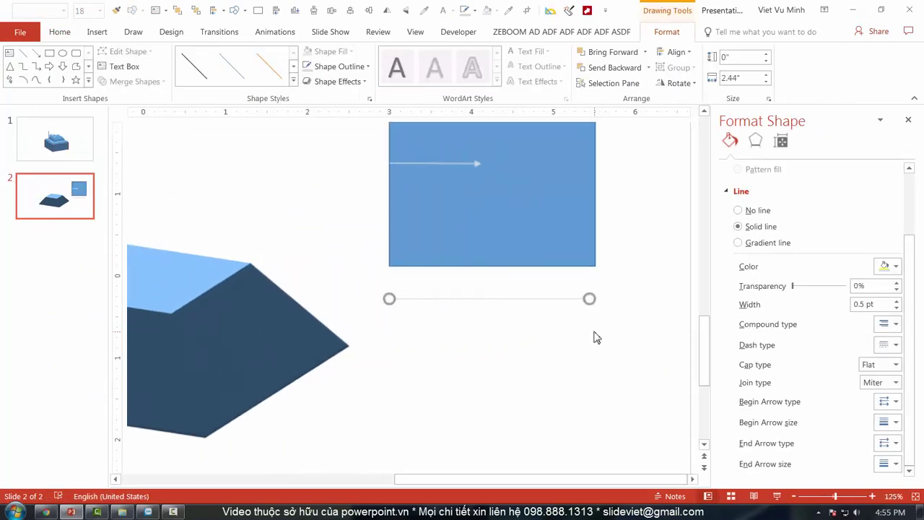
# - Extend the 1pt label with '=' and add a copied note reading '72pt.a = 1inc'
pyautogui.click(427, 143)
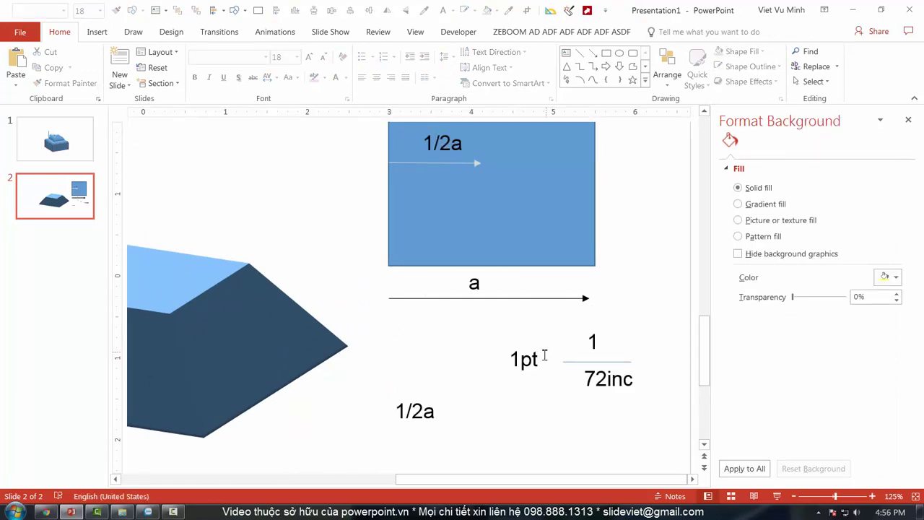
pyautogui.click(544, 355)
pyautogui.write('=')
pyautogui.moveTo(526, 360); pyautogui.dragTo(514, 422)
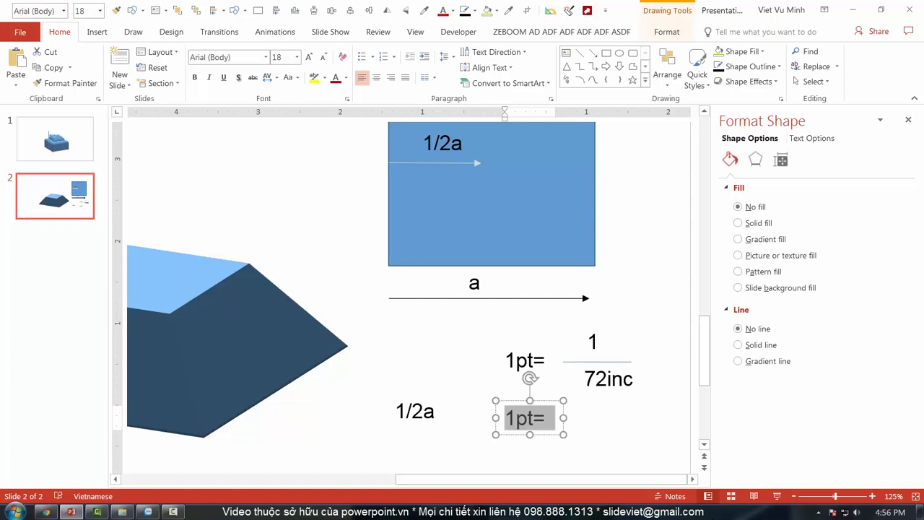
pyautogui.write('72pt.a = 1')
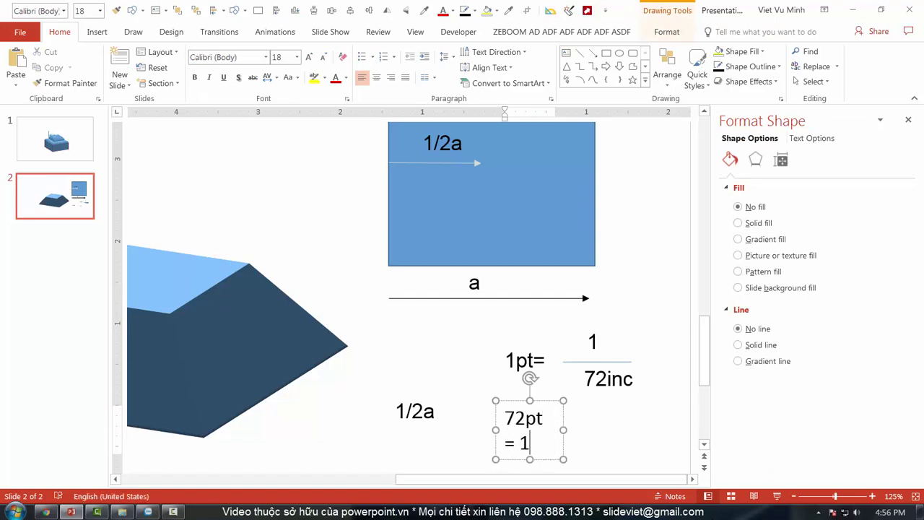
pyautogui.write('inc')
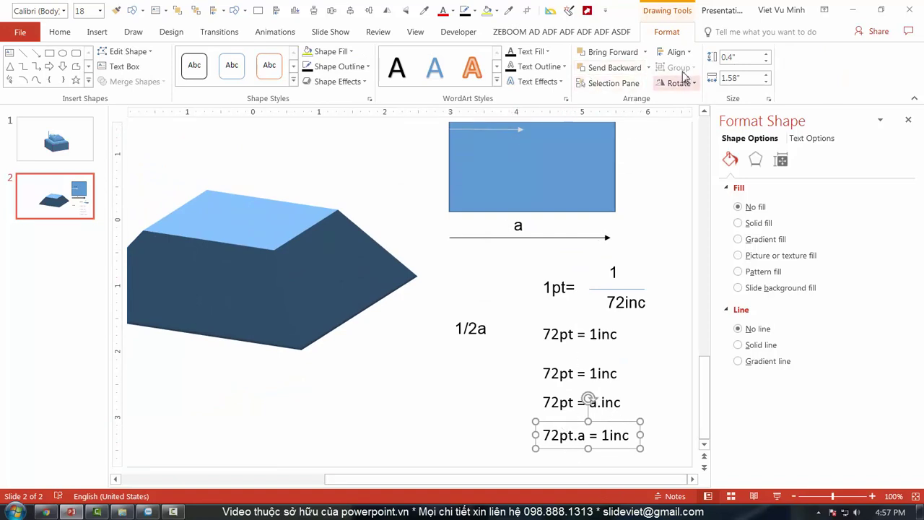
# - Add a copied note to the left reading '1width = 36a'
pyautogui.click(611, 440)
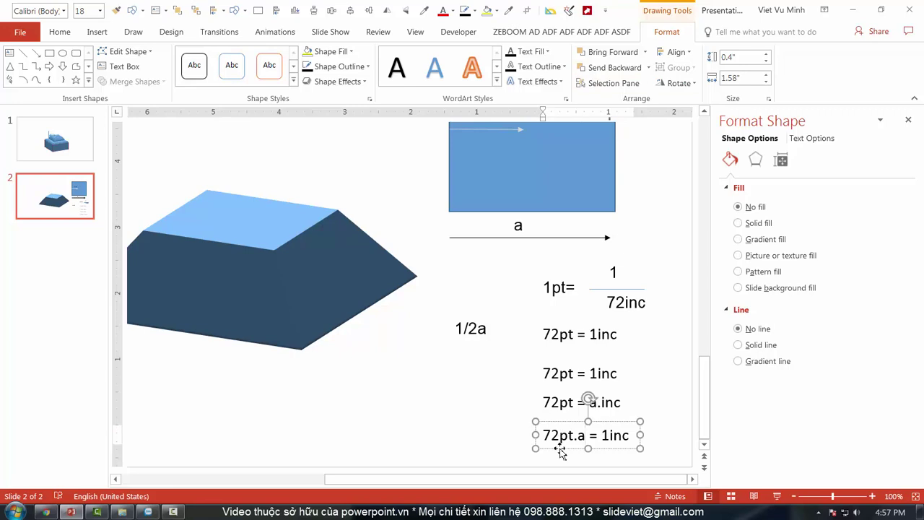
pyautogui.scroll(-4, 588, 398)
pyautogui.moveTo(594, 433); pyautogui.dragTo(488, 432)
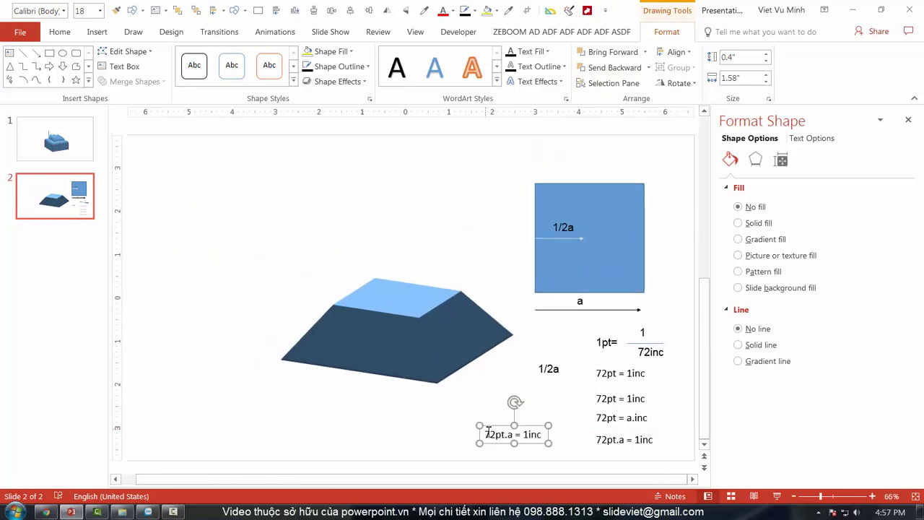
pyautogui.write('1width = 36a')
pyautogui.scroll(4, 417, 406)
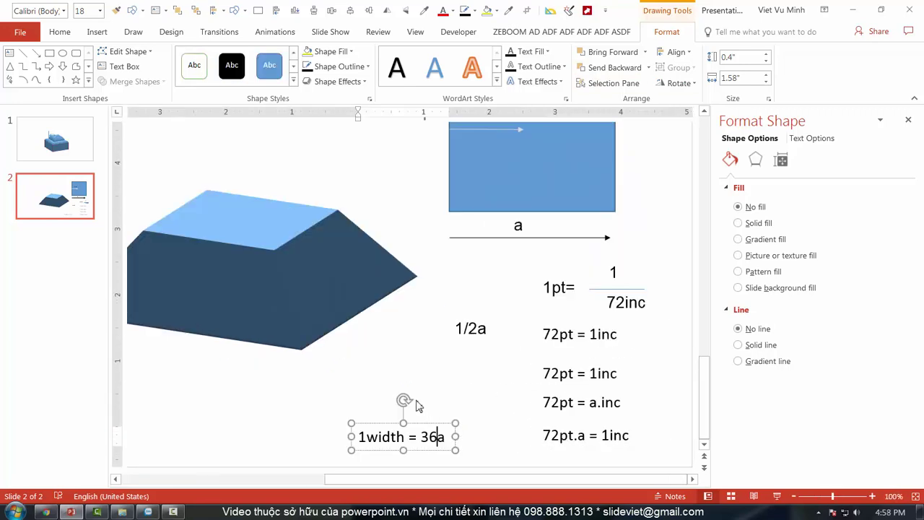
# - Compute 4 × 36 = 144 in Windows Calculator, then return to the presentation
pyautogui.click(327, 312)
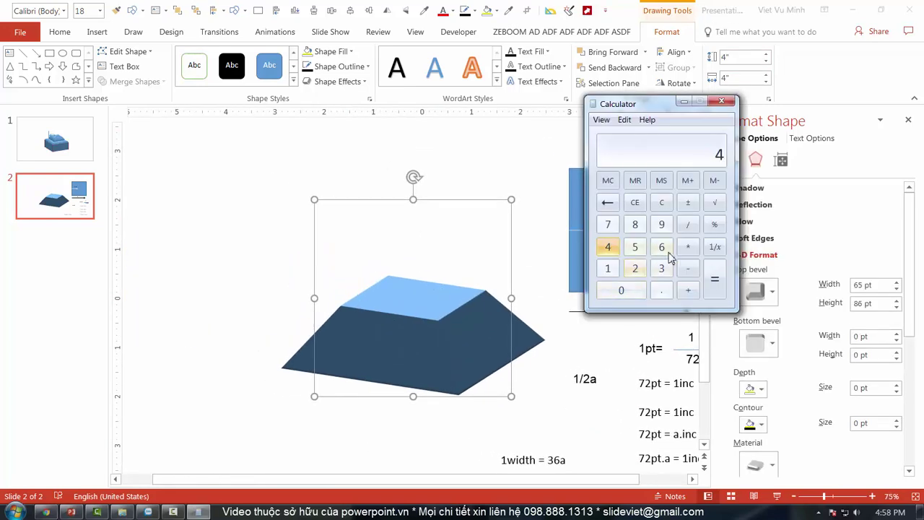
pyautogui.click(687, 246)
pyautogui.click(661, 268)
pyautogui.click(661, 246)
pyautogui.click(716, 289)
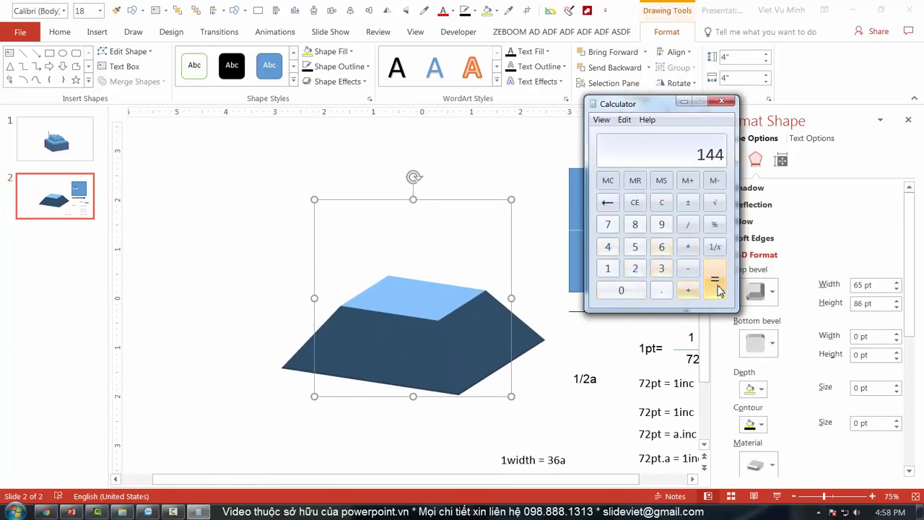
pyautogui.click(908, 288)
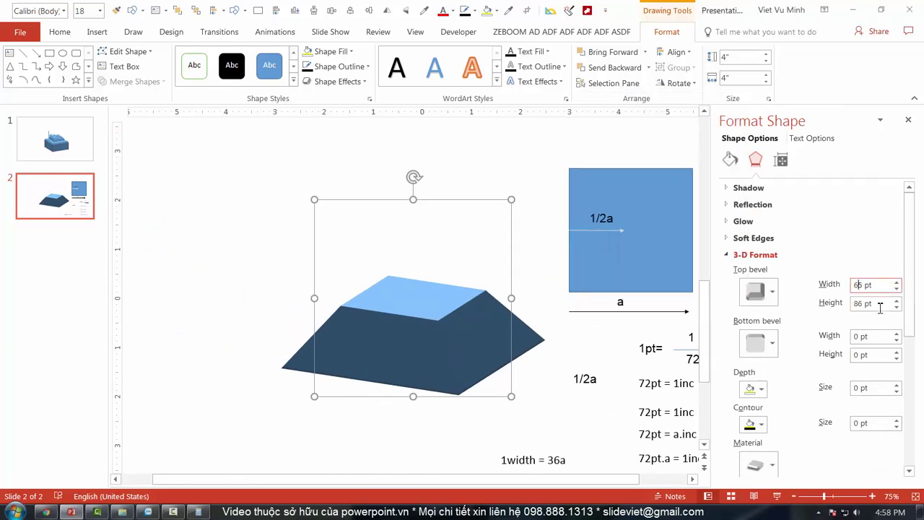
# - Enter 144 for the pyramid's top bevel and raise its Height to 174 pt
pyautogui.write('144')
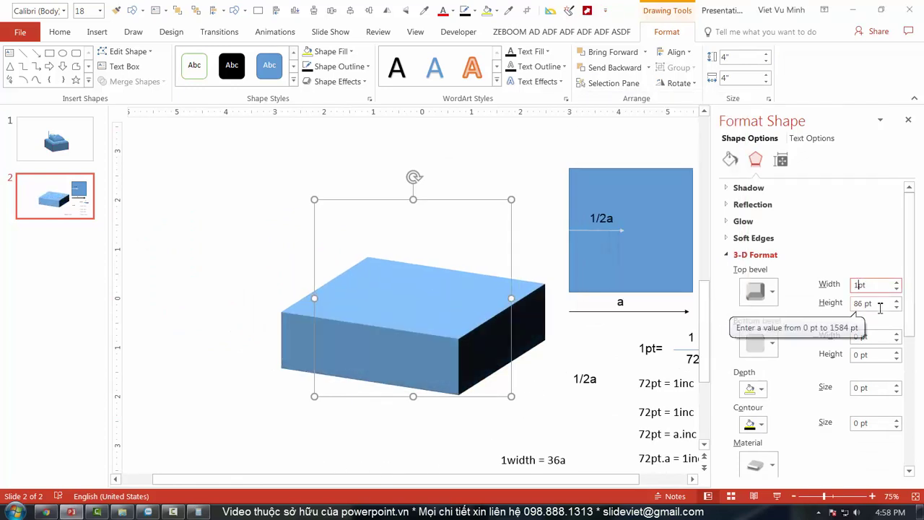
pyautogui.click(423, 348)
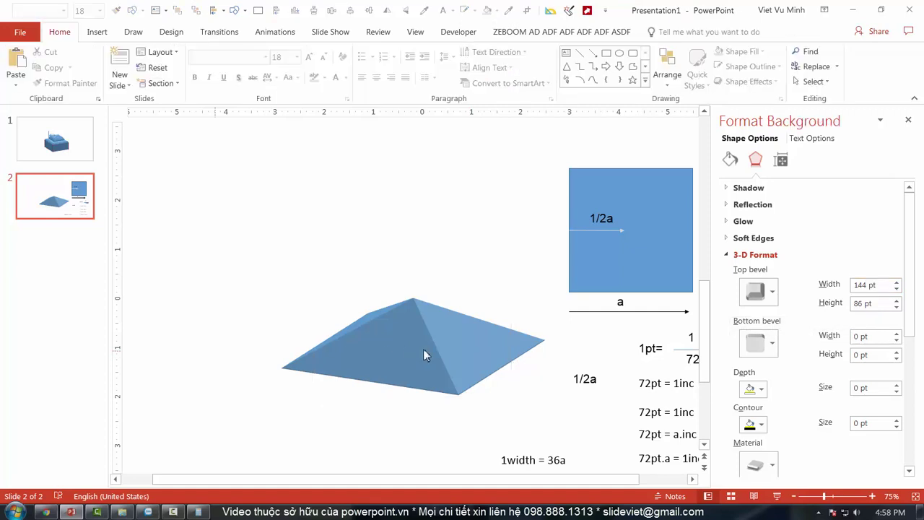
pyautogui.click(413, 311)
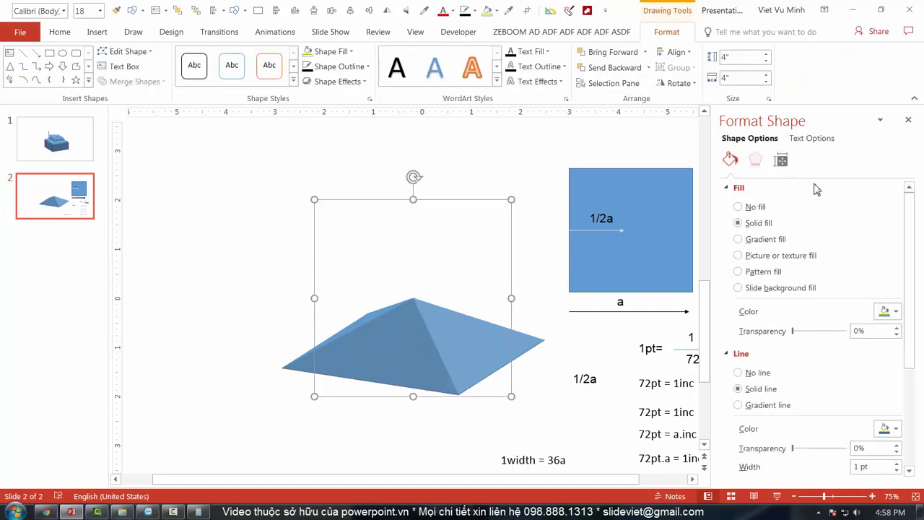
pyautogui.click(755, 159)
pyautogui.click(896, 300)
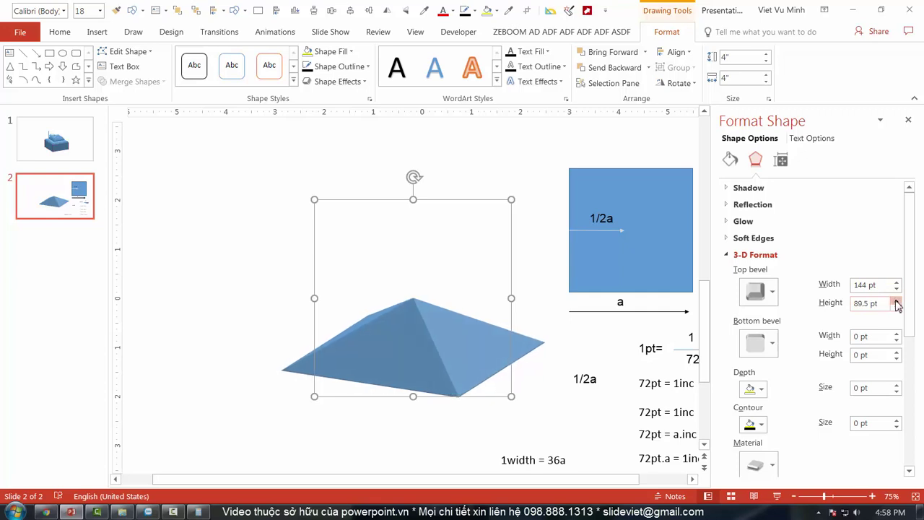
pyautogui.click(896, 303)
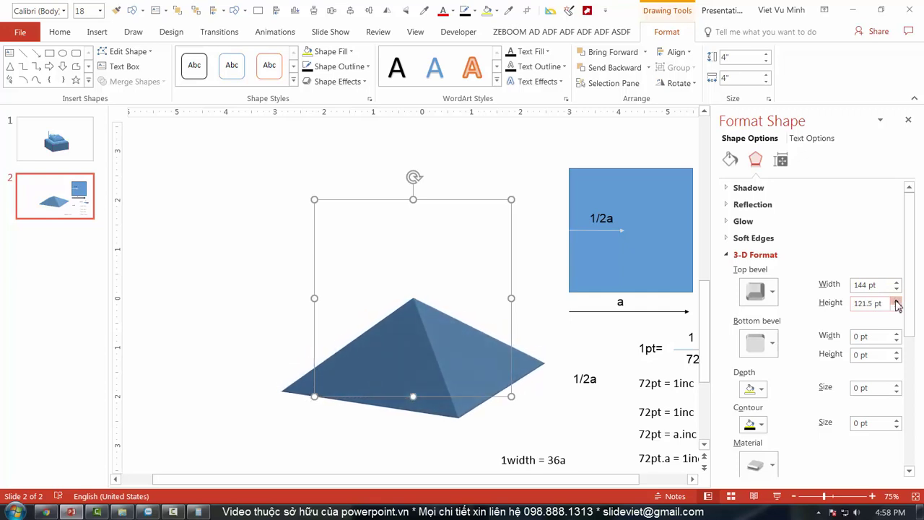
pyautogui.click(896, 302)
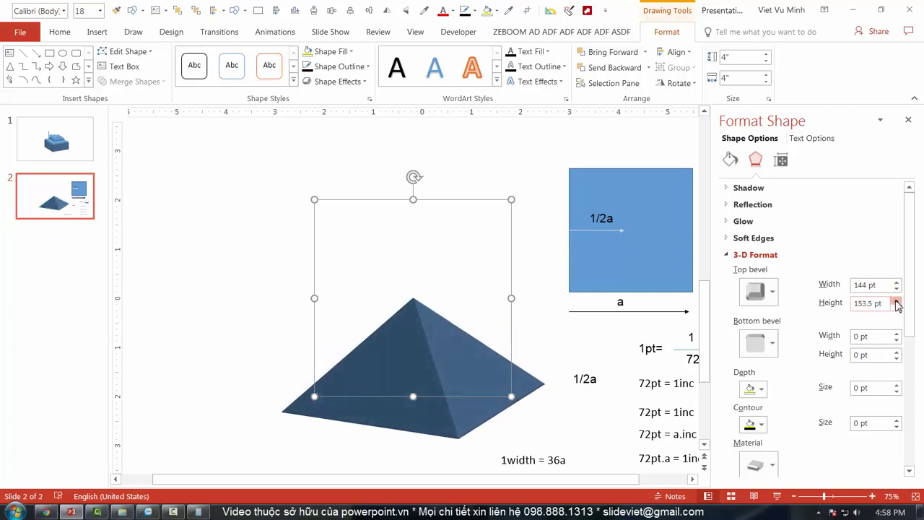
pyautogui.click(896, 303)
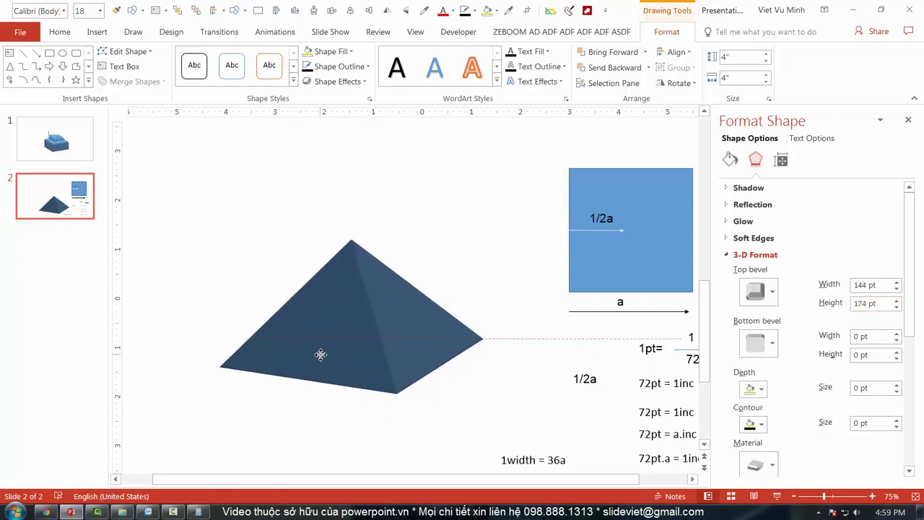
pyautogui.keyDown('ctrl'); pyautogui.scroll(-1, 350, 371); pyautogui.keyUp('ctrl')
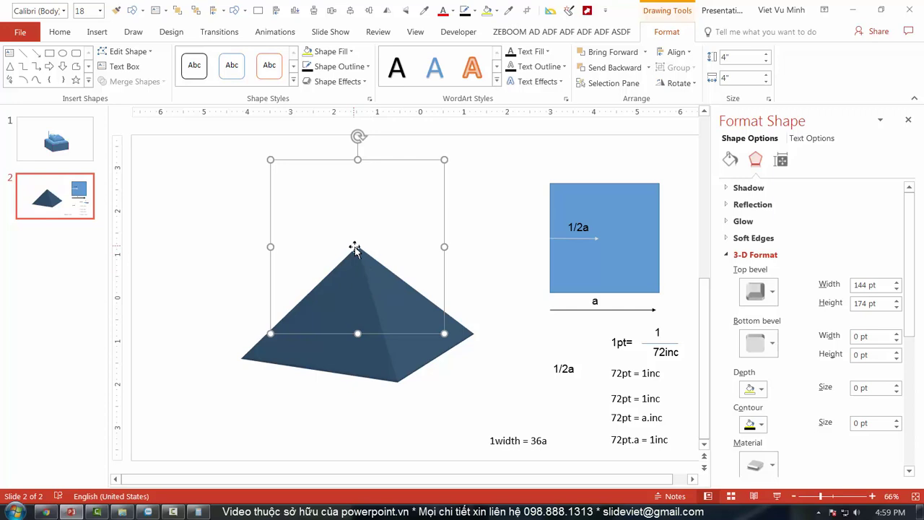
# - Move the '1width = 36a' note a little higher on the slide
pyautogui.click(529, 449)
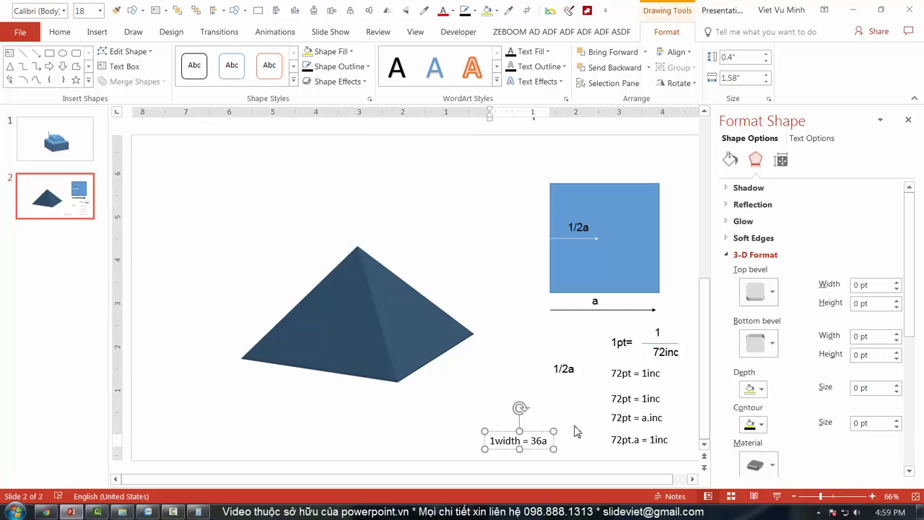
pyautogui.moveTo(533, 433); pyautogui.dragTo(530, 428)
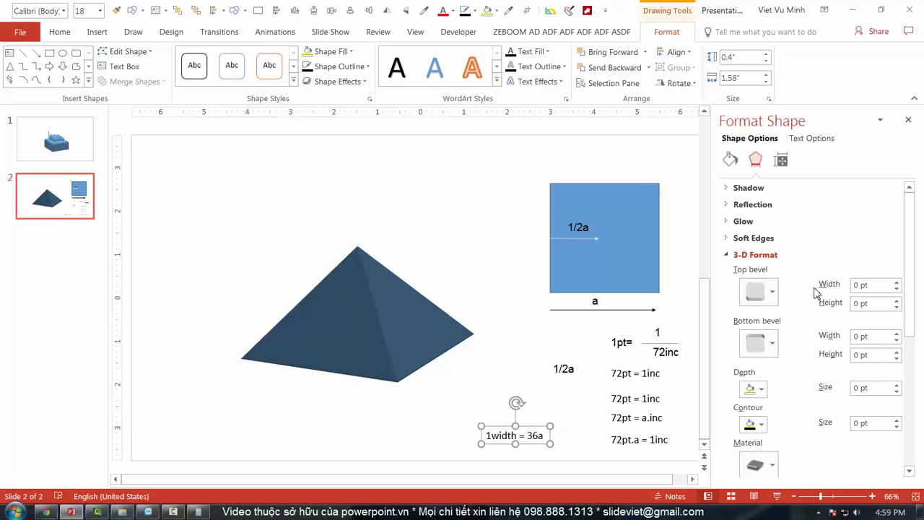
pyautogui.click(876, 286)
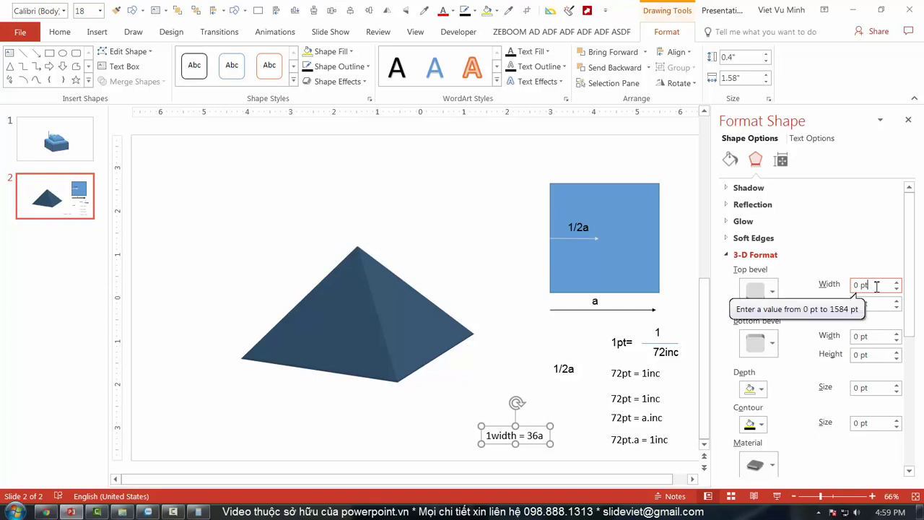
pyautogui.click(749, 63)
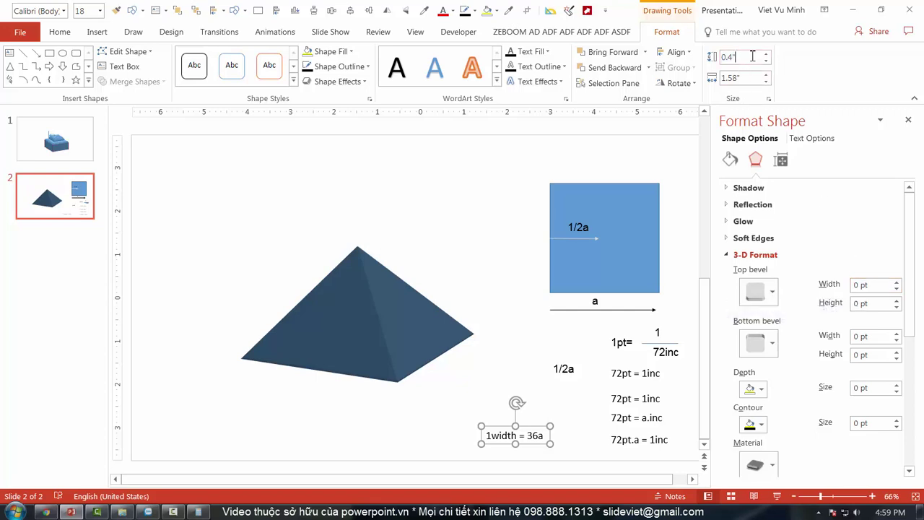
pyautogui.moveTo(532, 426); pyautogui.dragTo(532, 414)
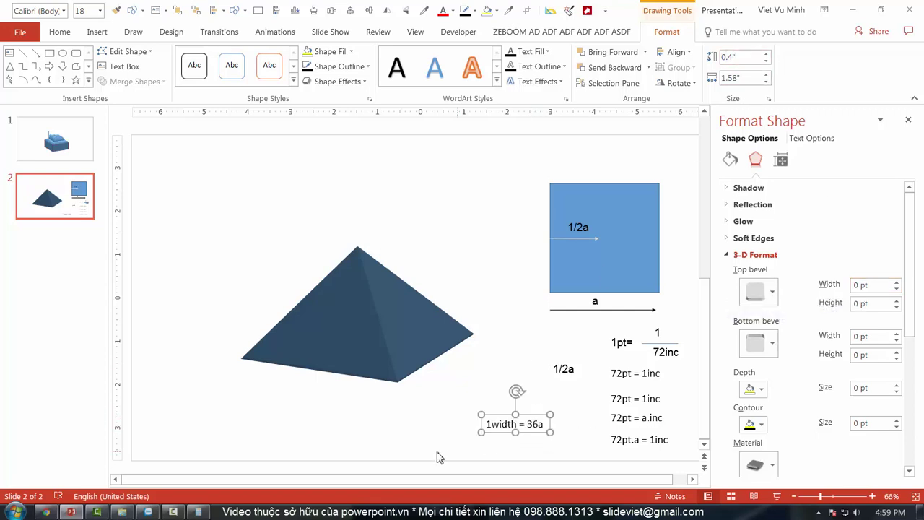
# - Adjust the pyramid's top bevel Width to 158.5 pt
pyautogui.click(438, 455)
pyautogui.press('Tab')
pyautogui.click(755, 160)
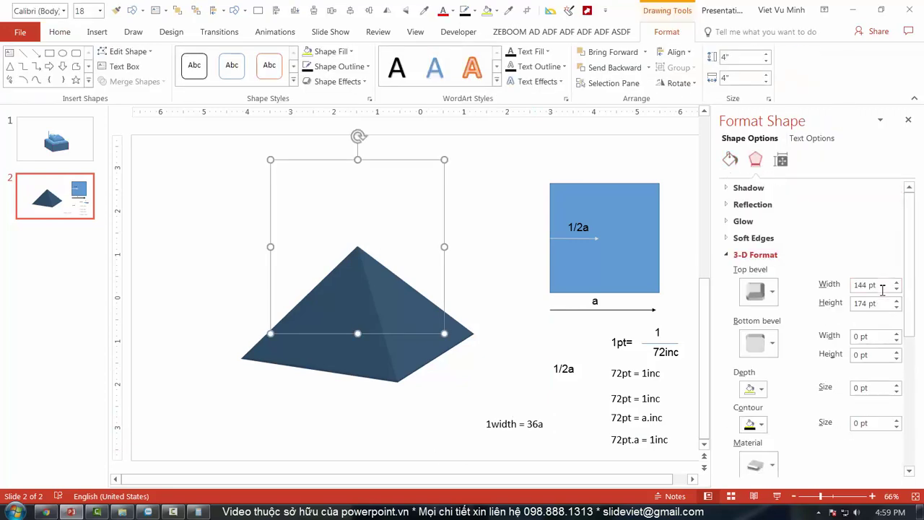
pyautogui.click(895, 289)
pyautogui.click(895, 289)
pyautogui.click(895, 290)
pyautogui.click(895, 289)
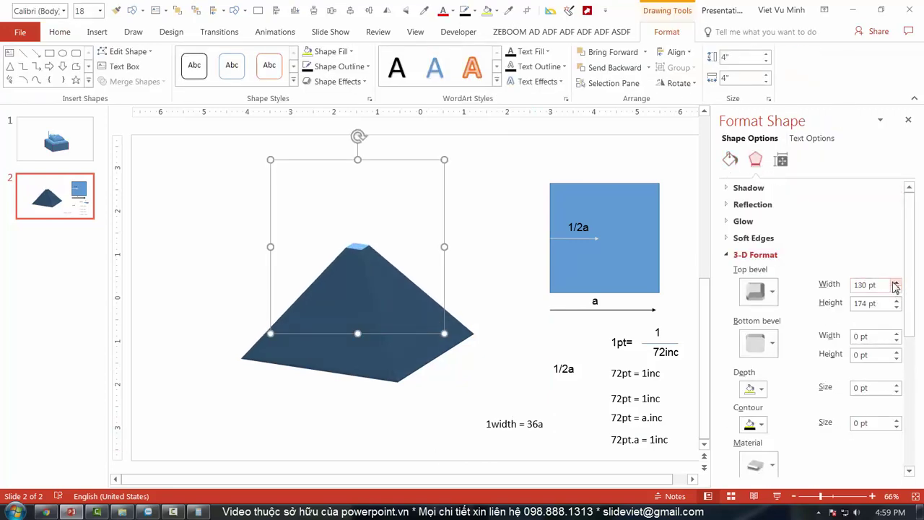
pyautogui.click(895, 282)
pyautogui.click(895, 282)
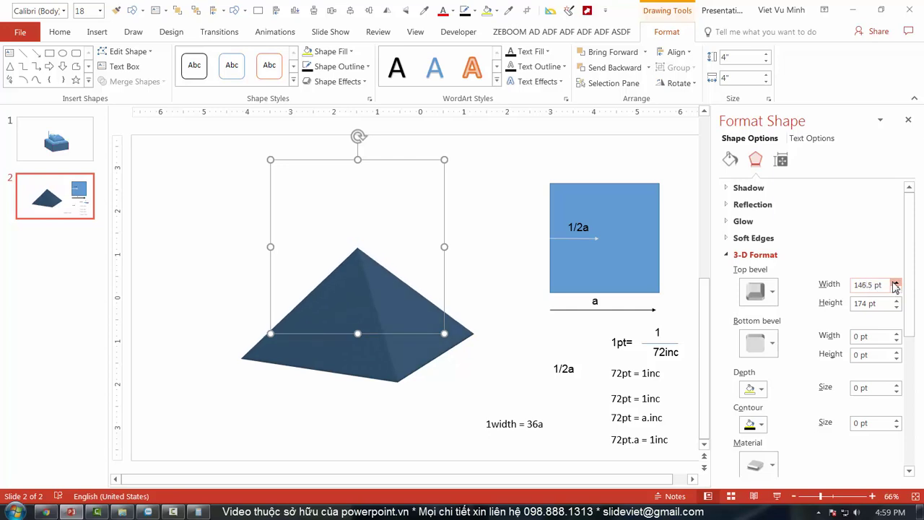
pyautogui.click(895, 282)
pyautogui.click(895, 282)
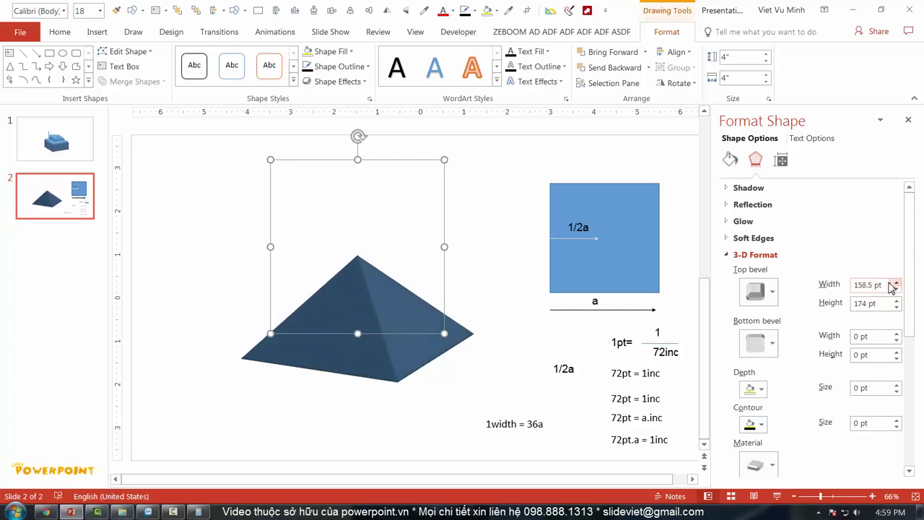
pyautogui.click(666, 452)
# - Tilt the pyramid's X Rotation to 64.8°
pyautogui.click(369, 328)
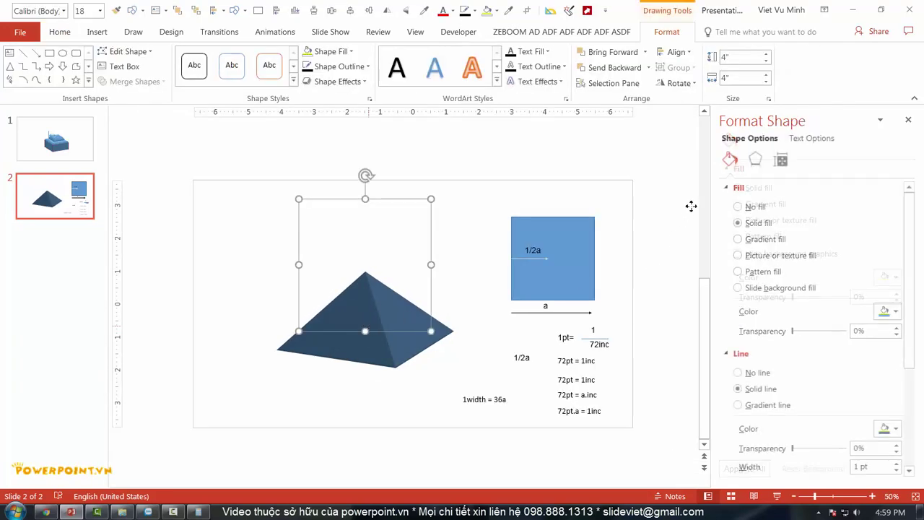
pyautogui.click(755, 160)
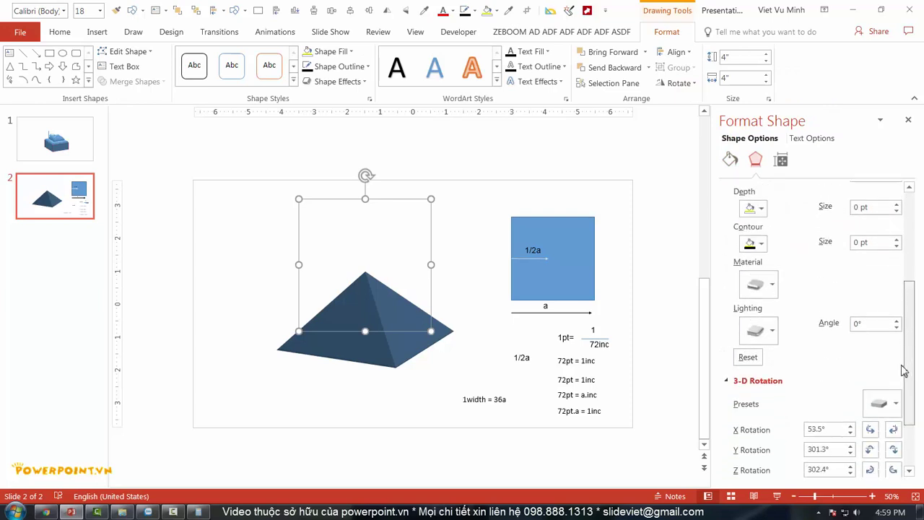
pyautogui.scroll(-5, 901, 368)
pyautogui.click(893, 348)
pyautogui.click(893, 348)
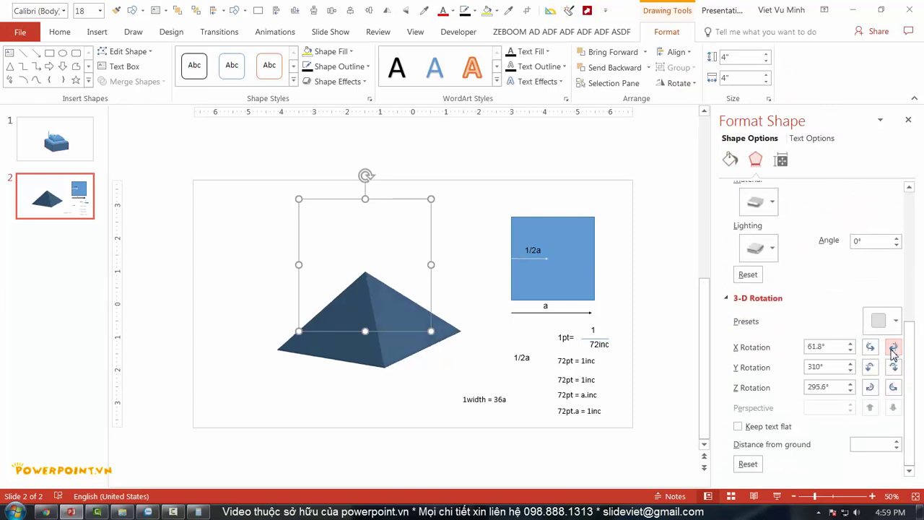
pyautogui.click(893, 348)
pyautogui.click(893, 347)
pyautogui.click(871, 348)
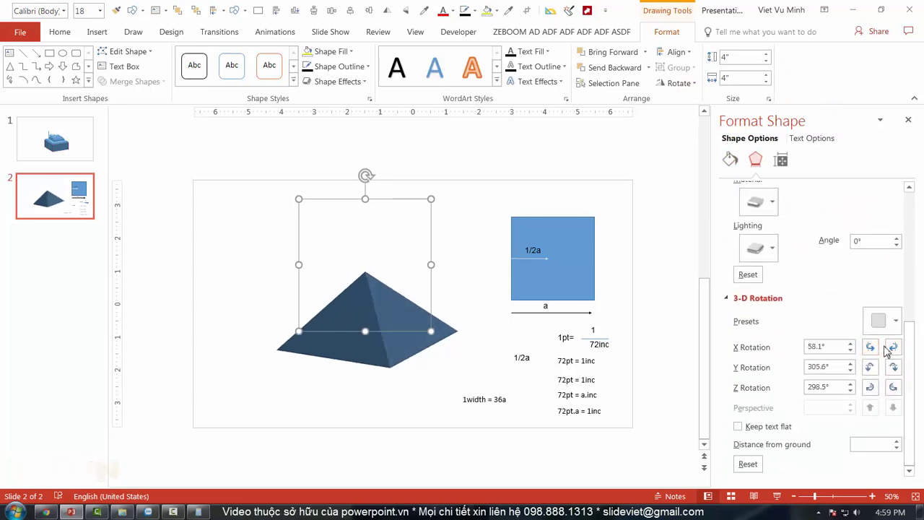
# - Apply a warmer lighting preset and set the lighting angle to 0°
pyautogui.click(767, 247)
pyautogui.click(799, 380)
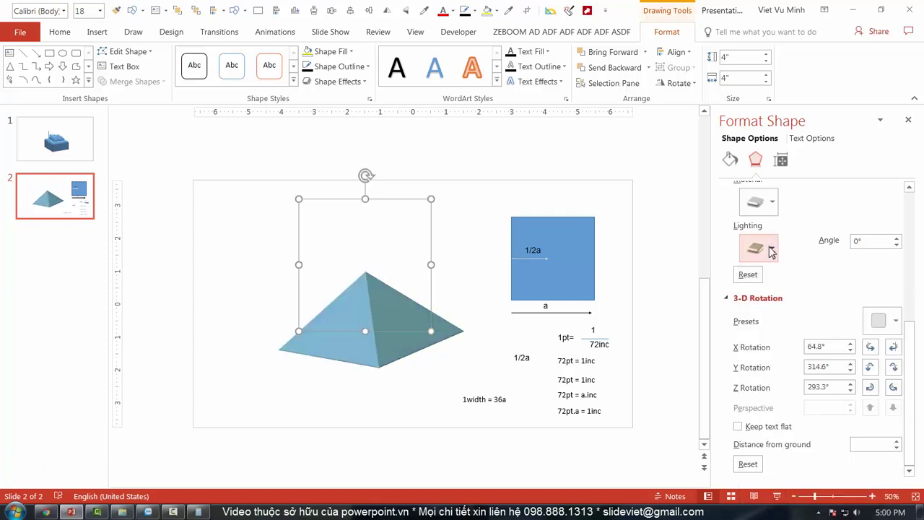
pyautogui.click(895, 240)
pyautogui.click(895, 240)
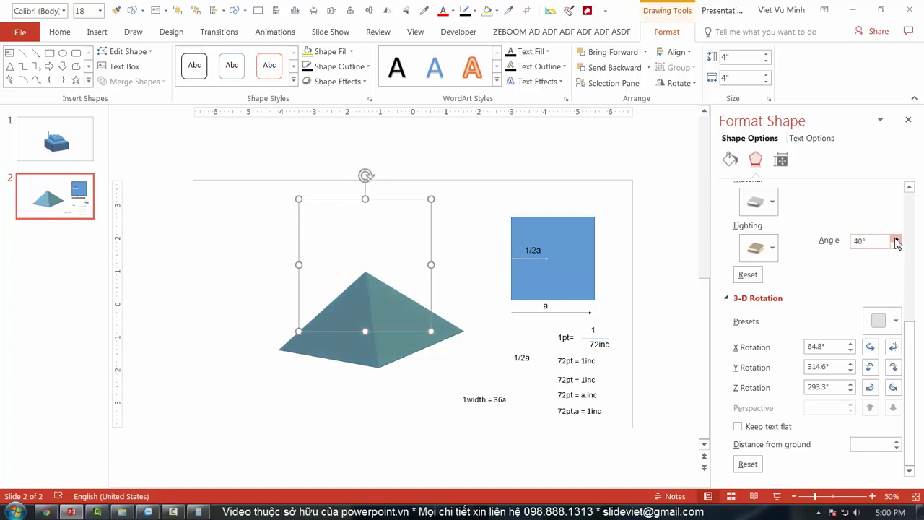
pyautogui.click(895, 246)
pyautogui.click(895, 246)
pyautogui.click(895, 246)
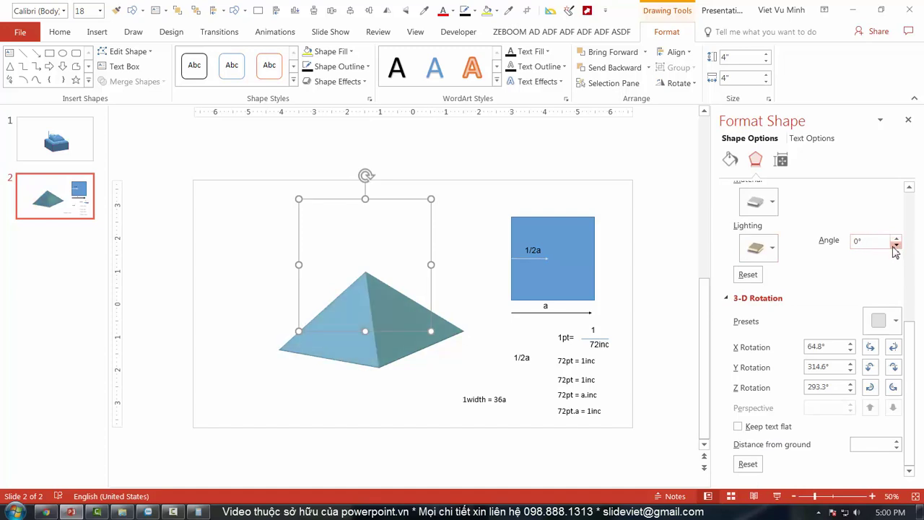
# - Try Flat, Dark Edge and Wireframe materials, then settle on the first Translucent material
pyautogui.click(771, 203)
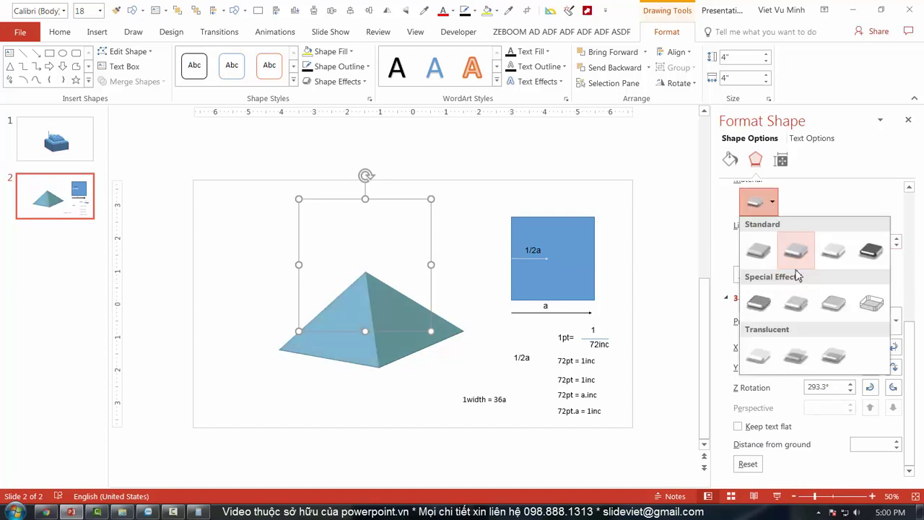
pyautogui.click(833, 302)
pyautogui.click(770, 203)
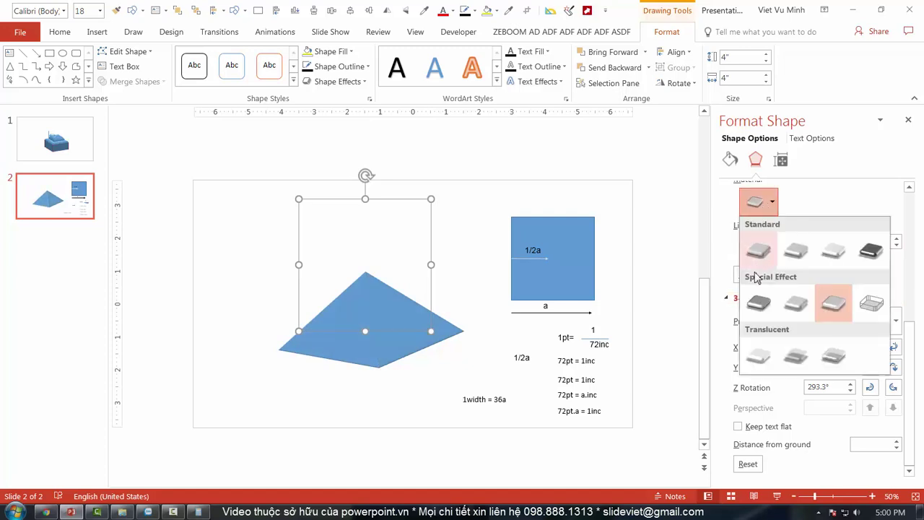
pyautogui.click(754, 302)
pyautogui.click(771, 203)
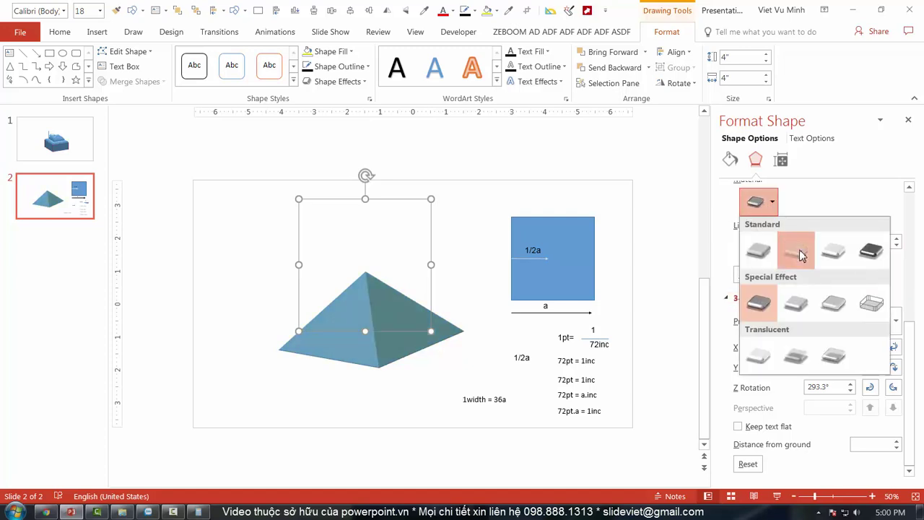
pyautogui.click(795, 246)
pyautogui.click(771, 203)
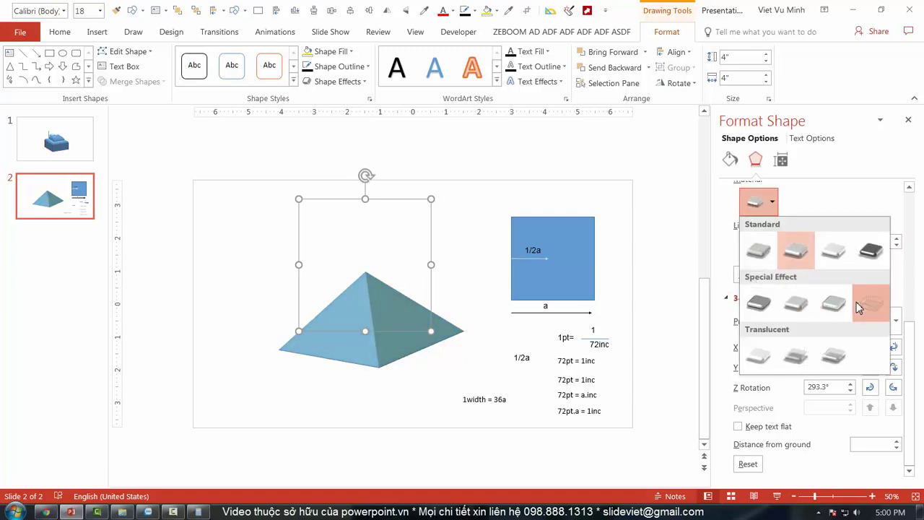
pyautogui.click(870, 299)
pyautogui.click(771, 202)
pyautogui.click(757, 354)
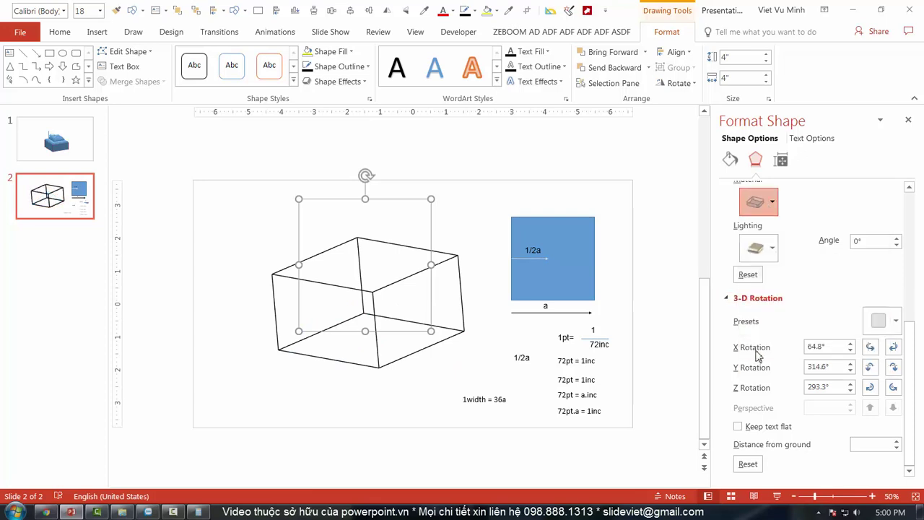
pyautogui.scroll(-2, 396, 371)
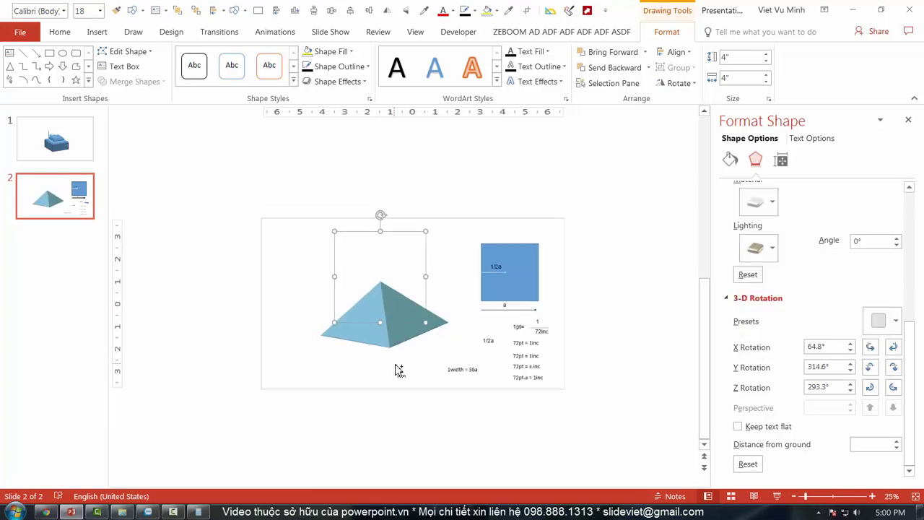